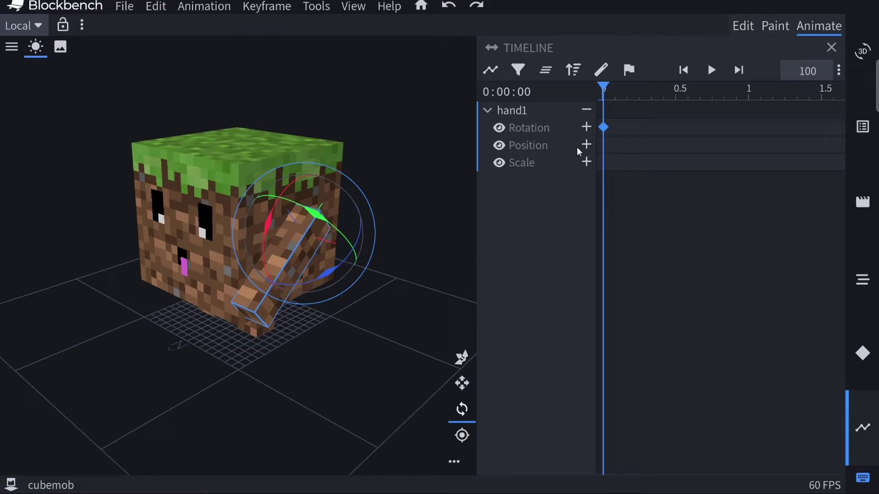
Add position and scale keyframes to hand1 at 0 s, and set its rotation keyframe's X value to -45
click(586, 145)
click(586, 162)
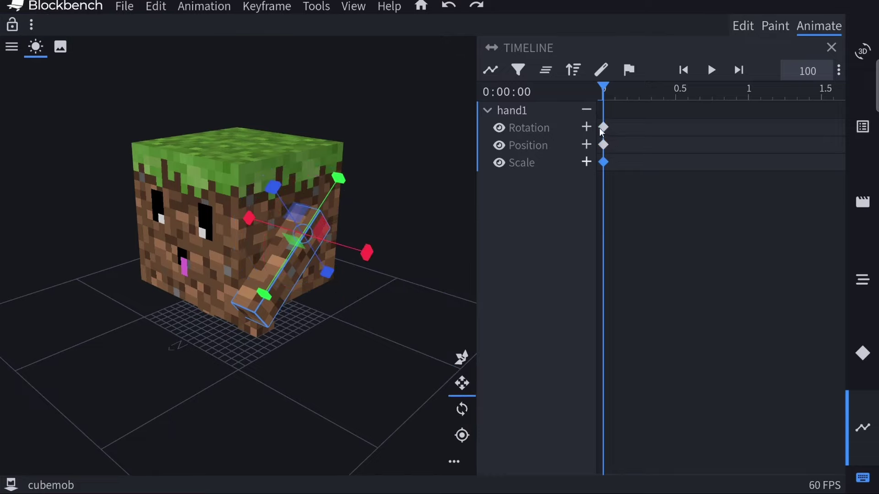
click(603, 127)
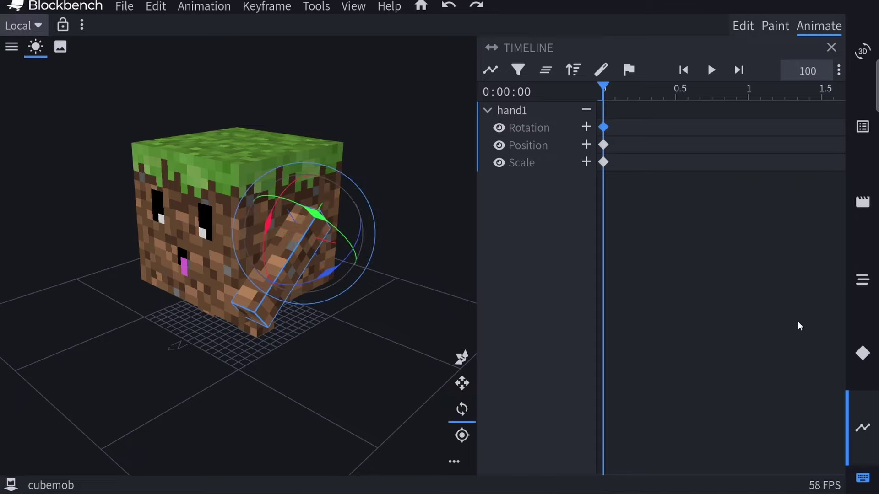
click(862, 353)
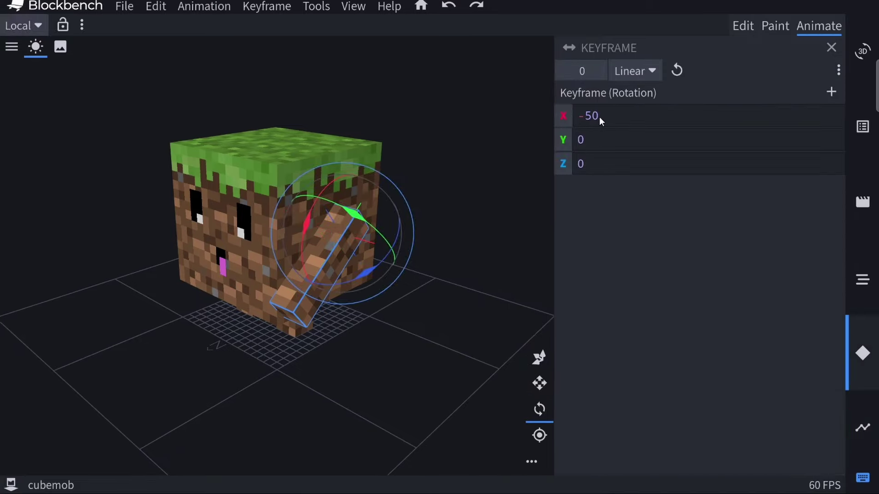
click(622, 121)
key(BackSpace)
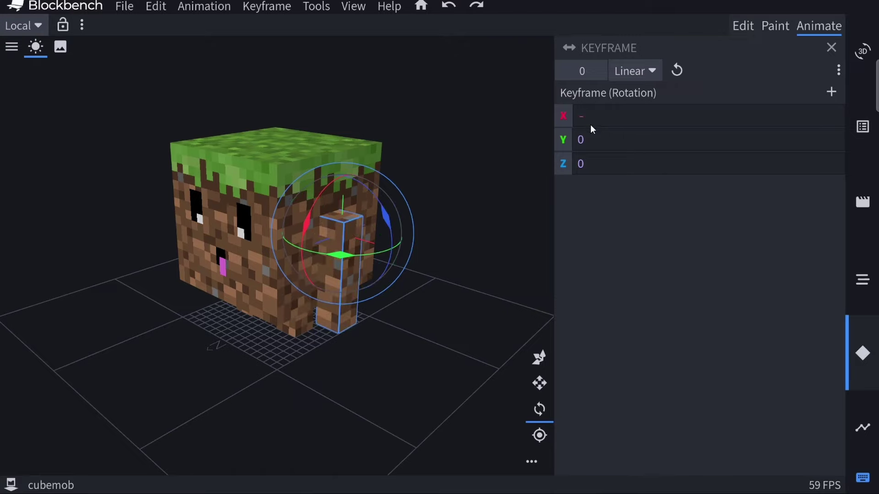
text(45)
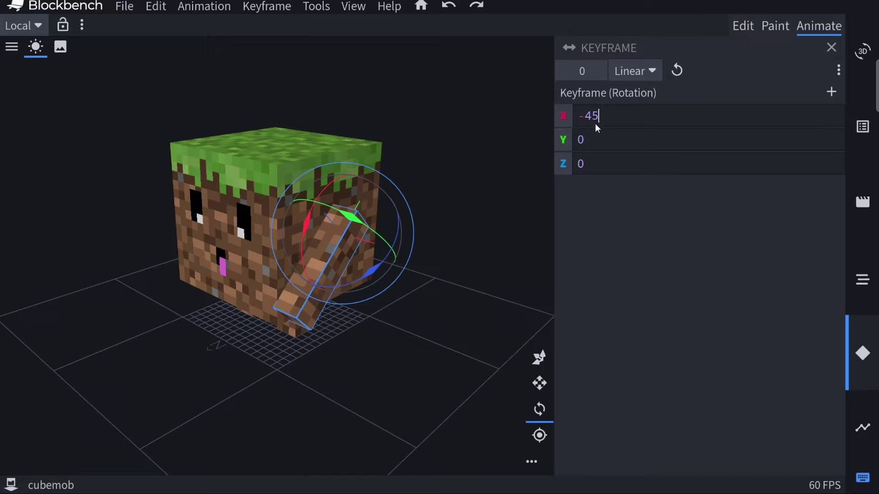
click(639, 201)
Create a hand1 rotation keyframe at 0.5 s by rotating the arm backward around the X axis, and preview the swing
click(863, 429)
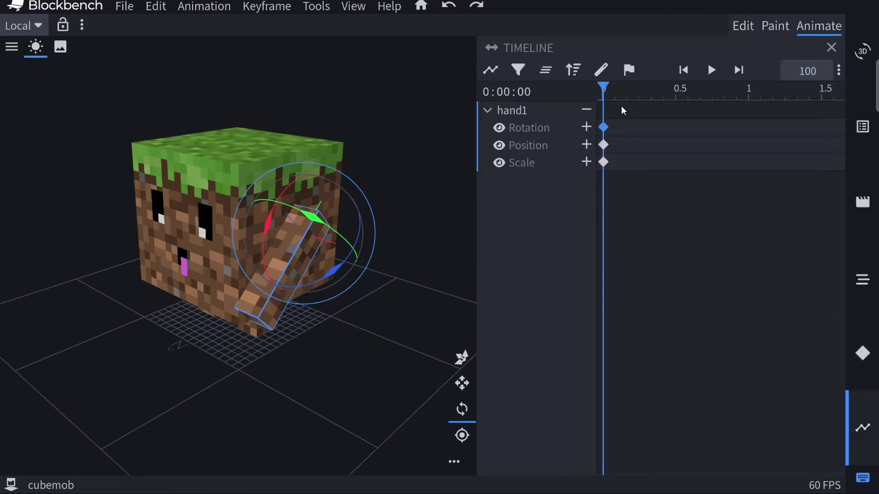
drag(601, 89, 675, 94)
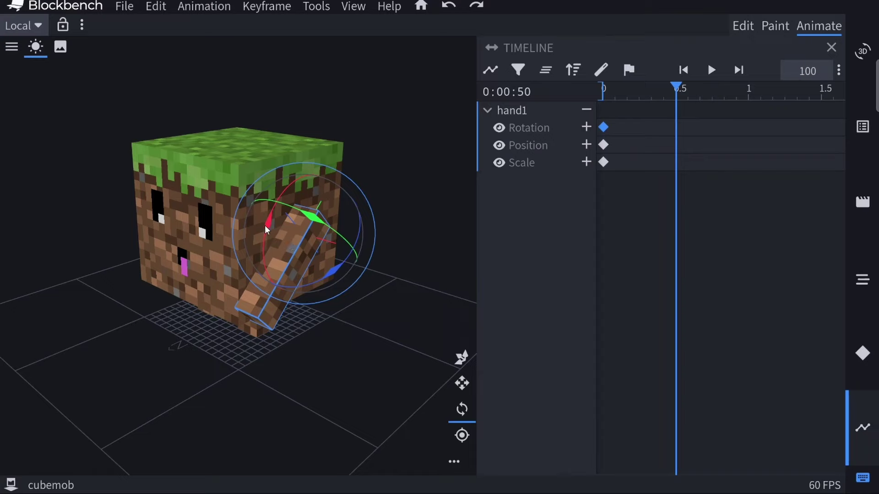
drag(266, 227, 299, 273)
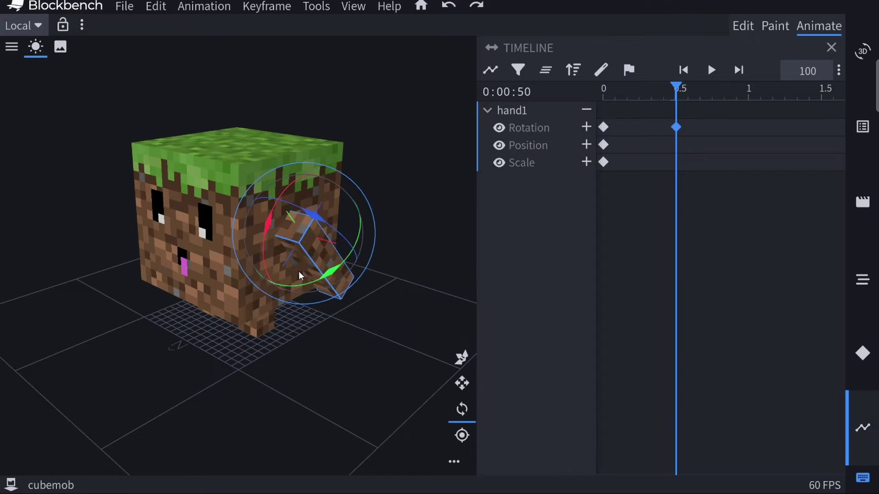
drag(282, 380, 301, 367)
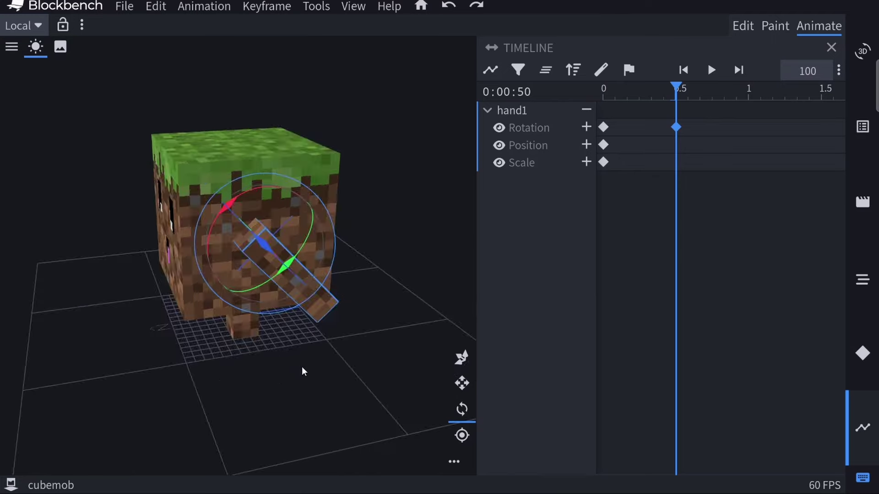
click(710, 70)
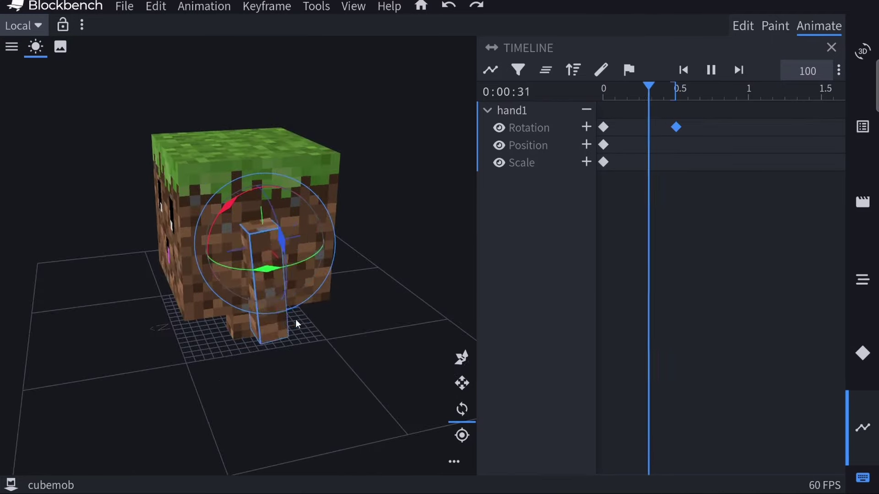
key(space)
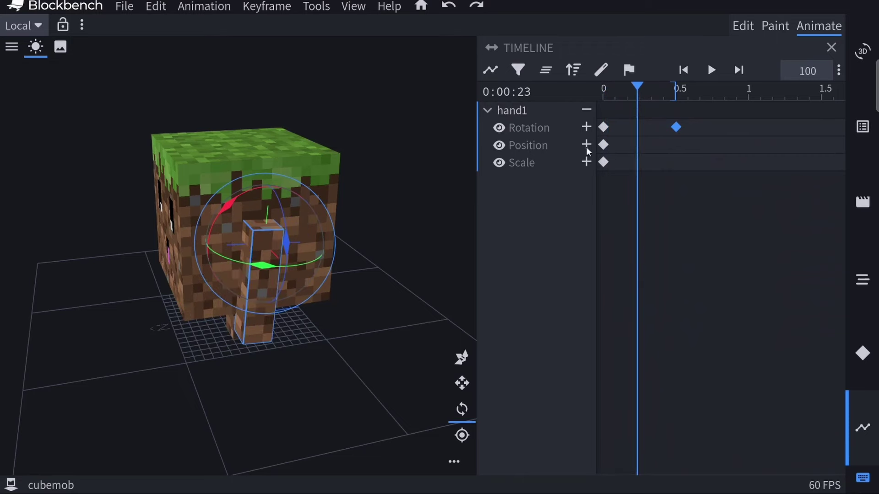
drag(637, 88, 583, 99)
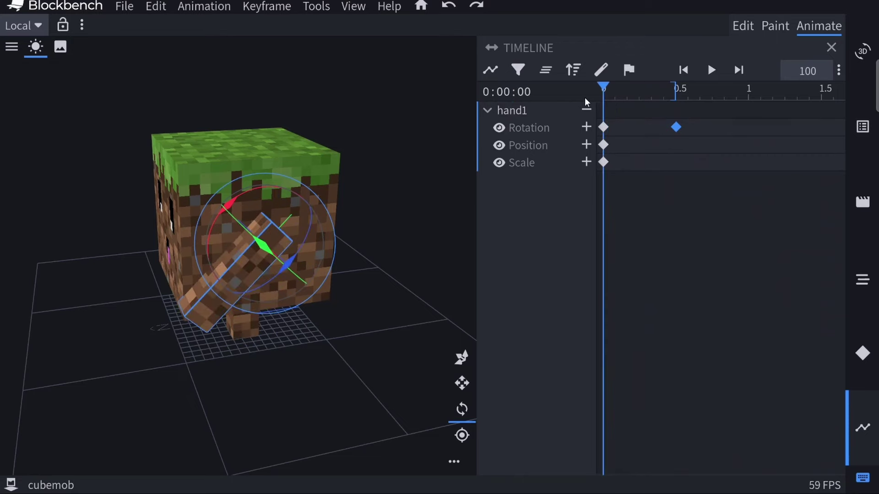
drag(604, 97, 678, 118)
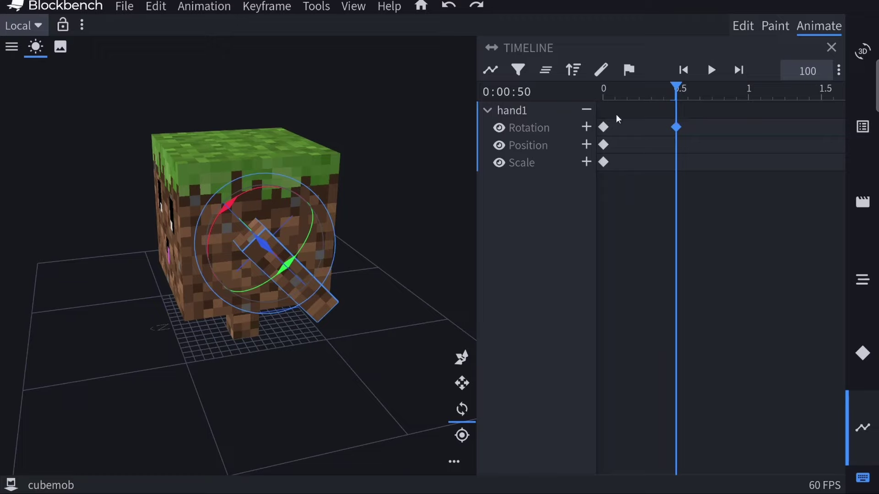
key(Home)
Try rotating hand1 forward again freehand at 1 s, and play back the swing
drag(620, 162, 751, 94)
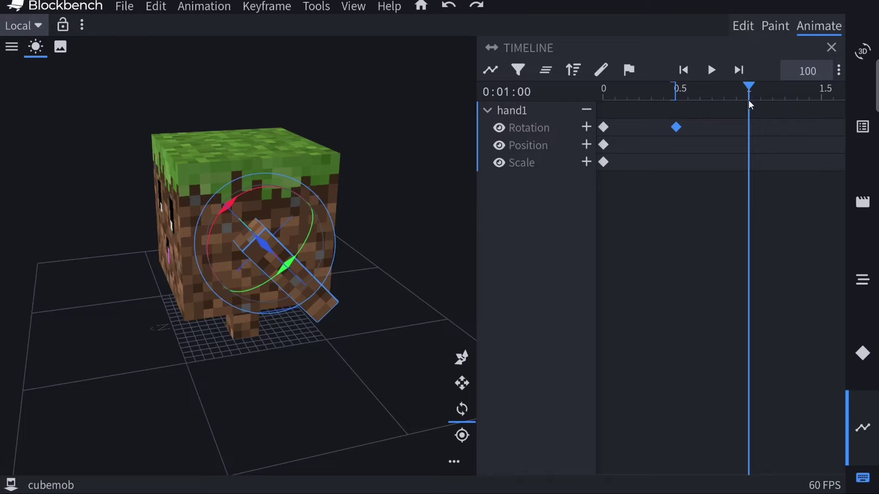
drag(285, 354, 315, 357)
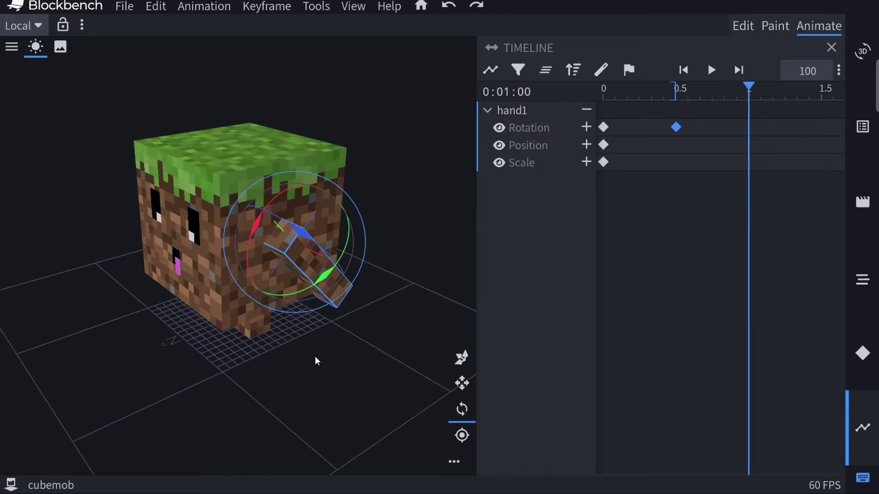
drag(256, 223, 341, 188)
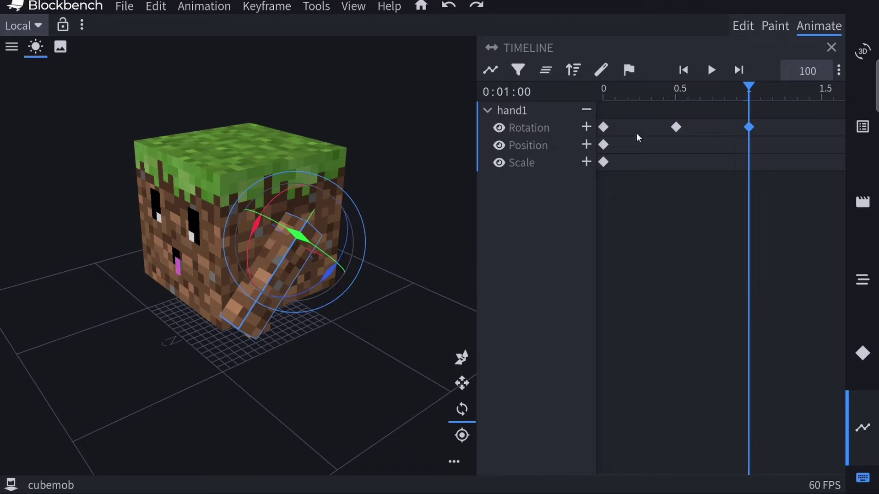
click(710, 71)
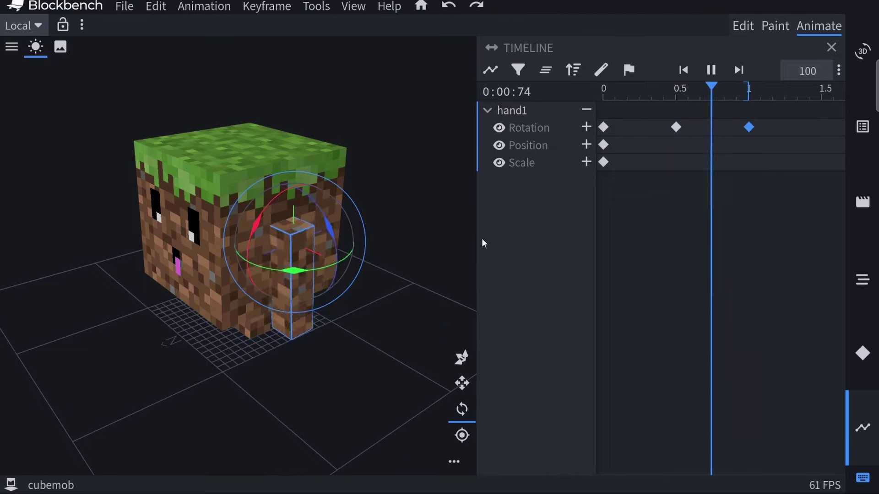
key(space)
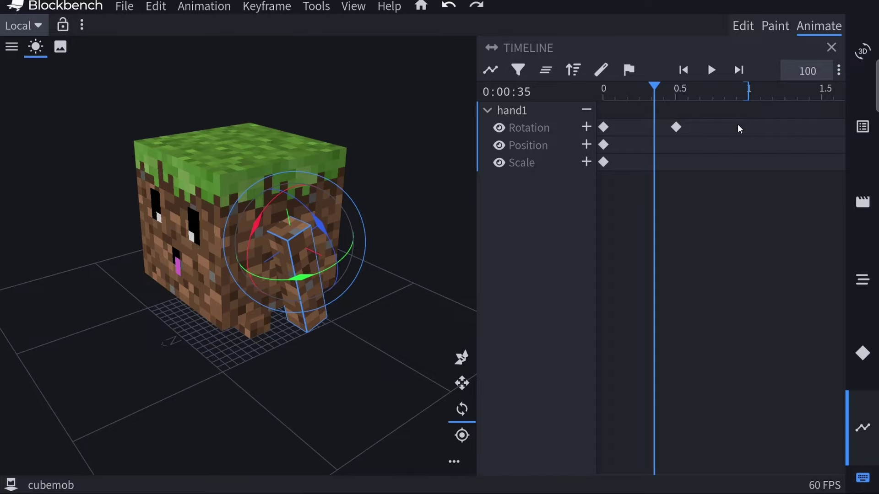
Copy hand1's rotation keyframe from 0 s, paste it at 1 s, and play the animation
click(601, 128)
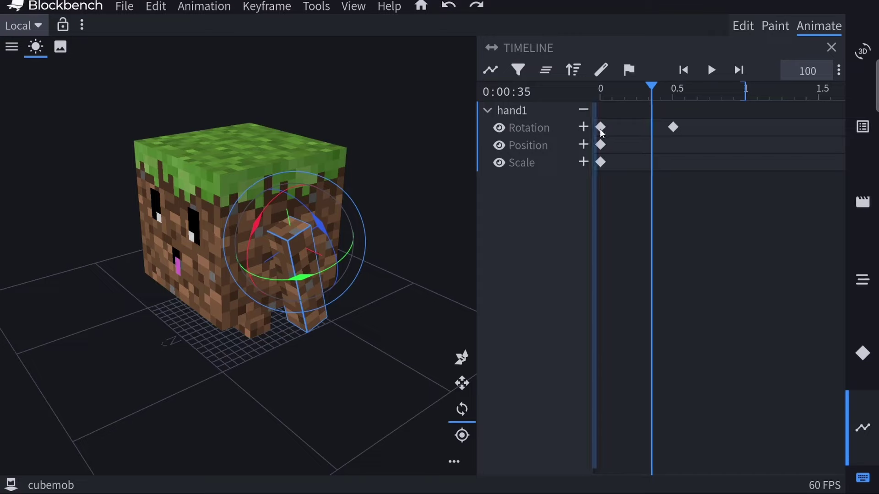
right_click(600, 128)
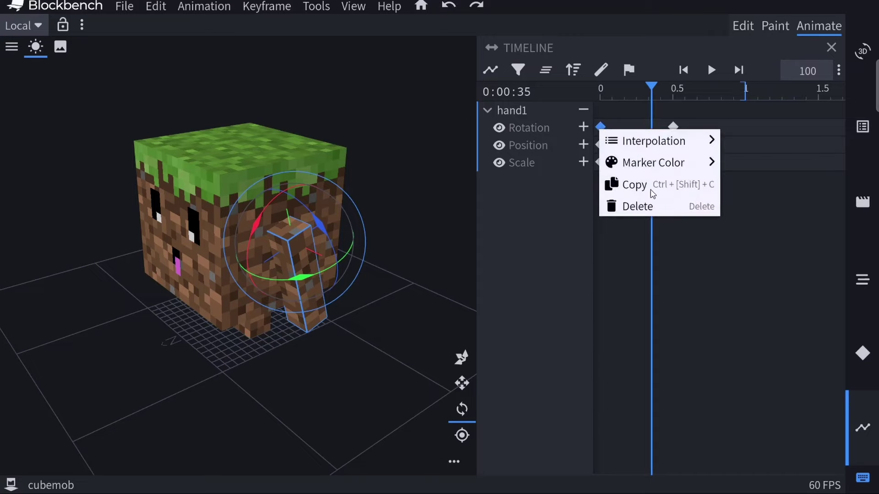
click(634, 185)
drag(659, 90, 743, 103)
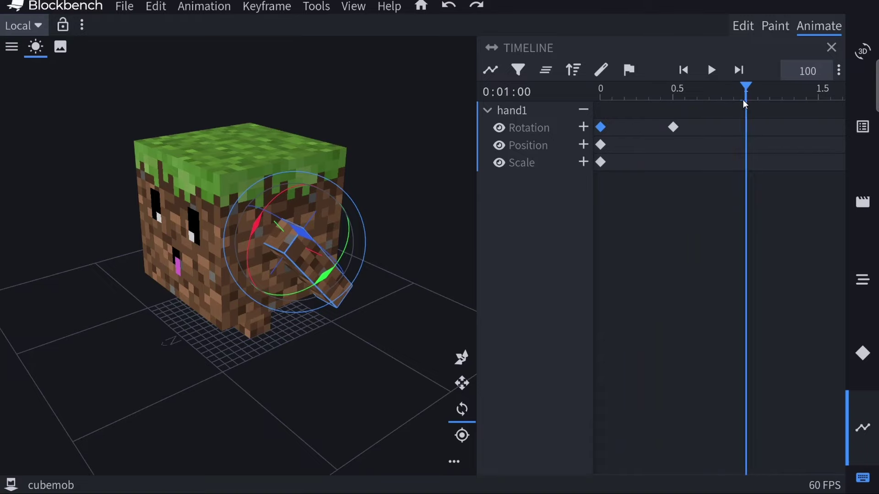
right_click(745, 129)
click(680, 140)
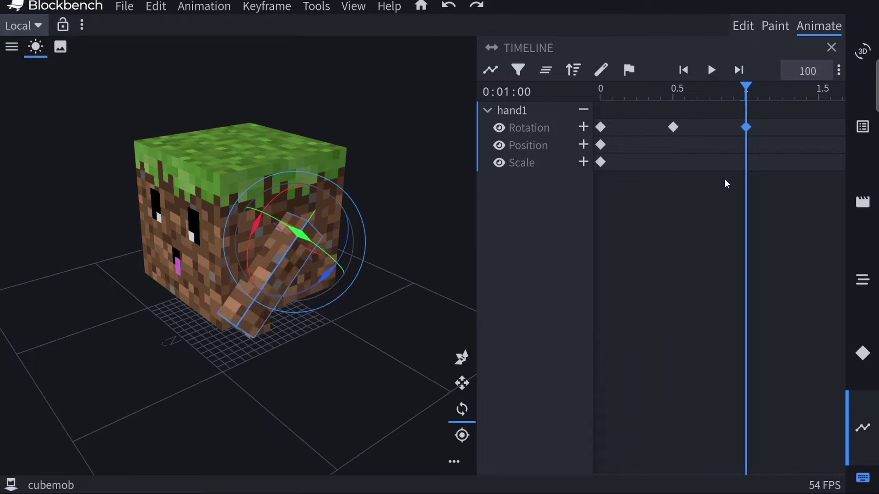
click(745, 126)
key(space)
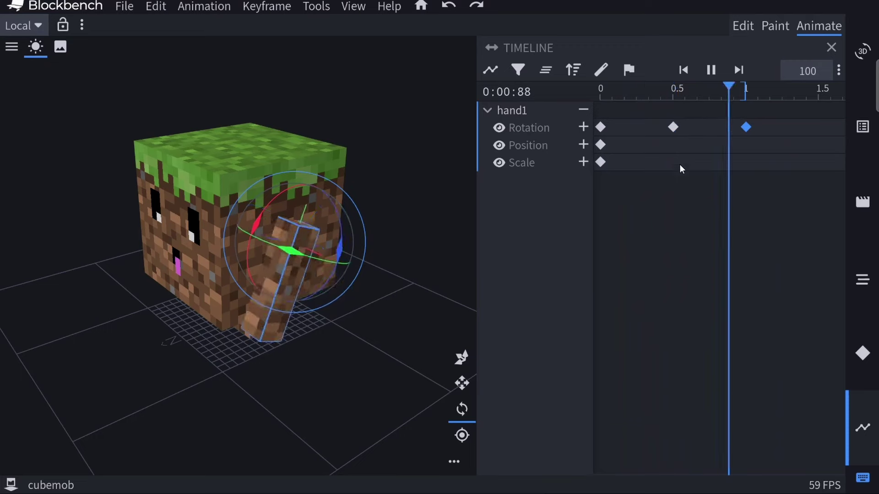
key(space)
Rotate hand0 backward around the X axis at 0 s to create its first rotation keyframe
drag(208, 376, 268, 374)
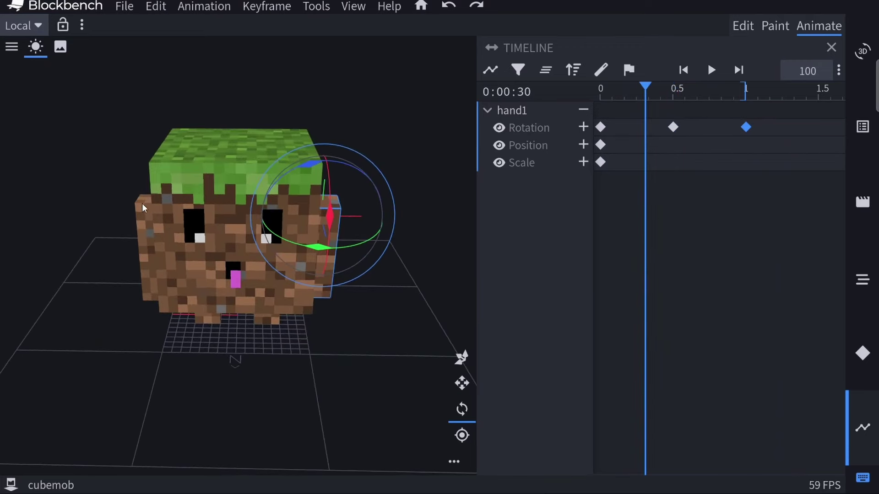
drag(644, 87, 534, 111)
drag(225, 375, 288, 337)
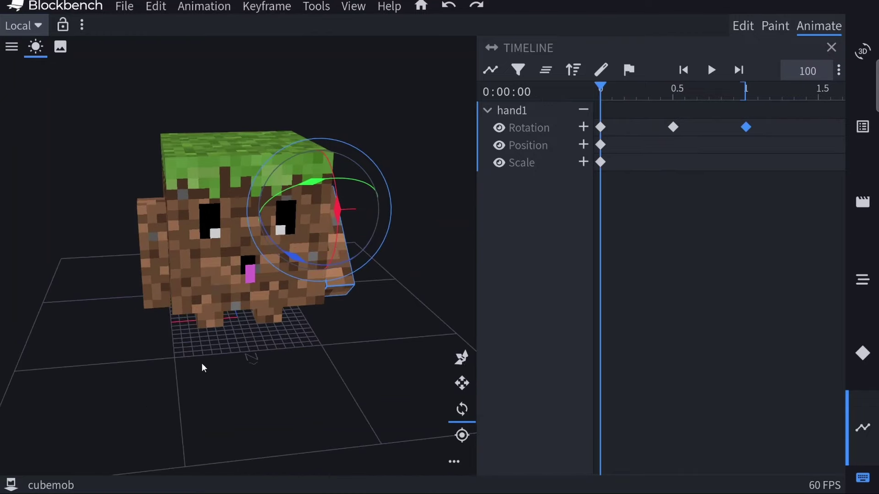
drag(202, 368, 243, 378)
click(149, 257)
drag(210, 404, 239, 383)
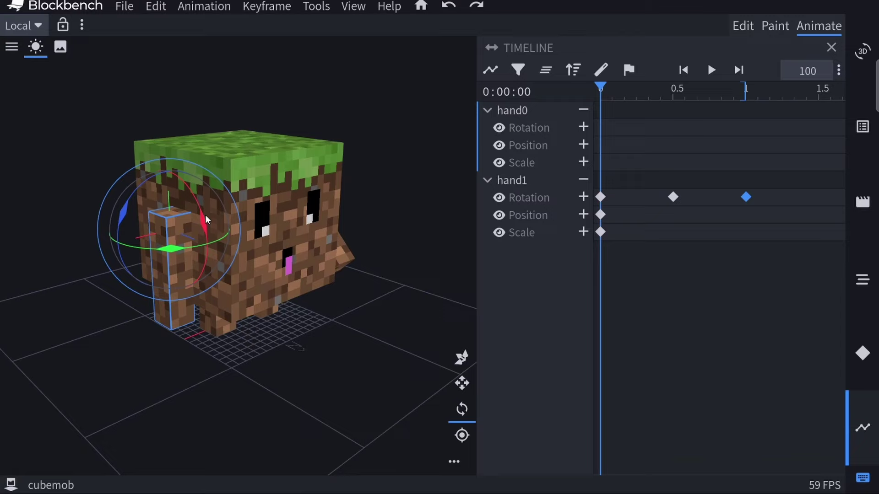
drag(205, 215, 201, 243)
Rotate hand0 forward around the X axis at 0.5 s to create its second rotation keyframe
click(646, 95)
drag(646, 95, 672, 97)
drag(383, 244, 300, 212)
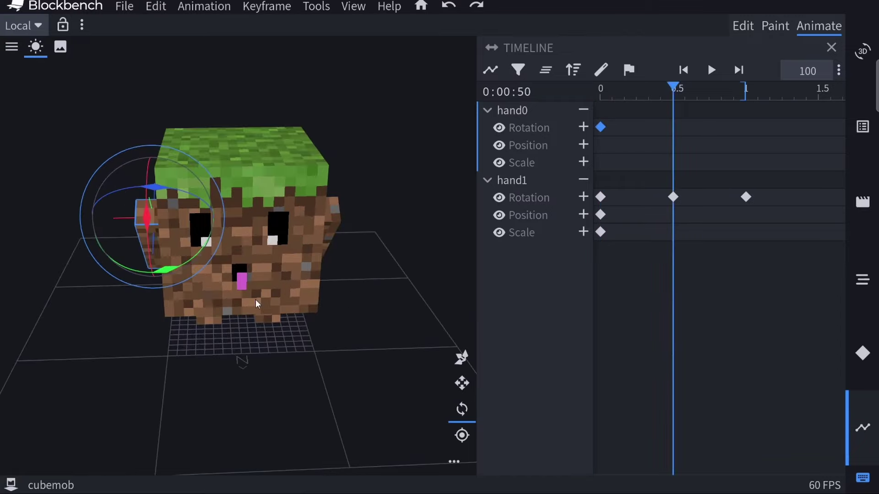
drag(307, 394, 201, 279)
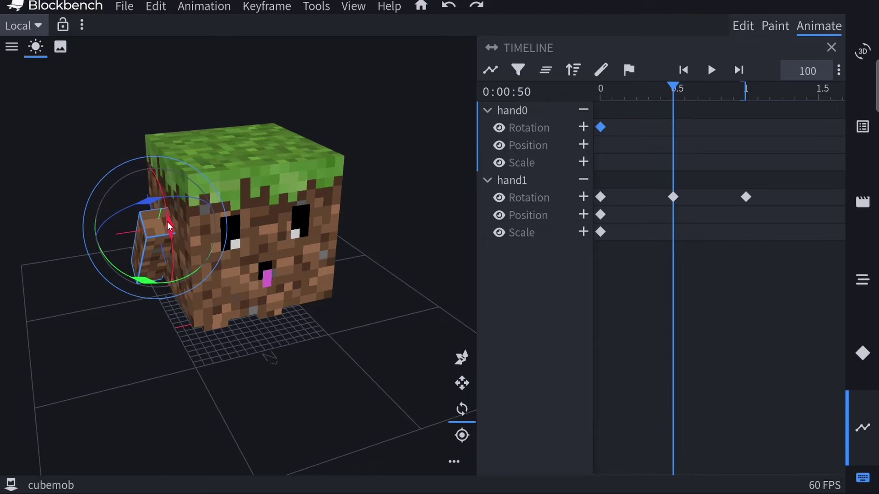
drag(167, 222, 133, 146)
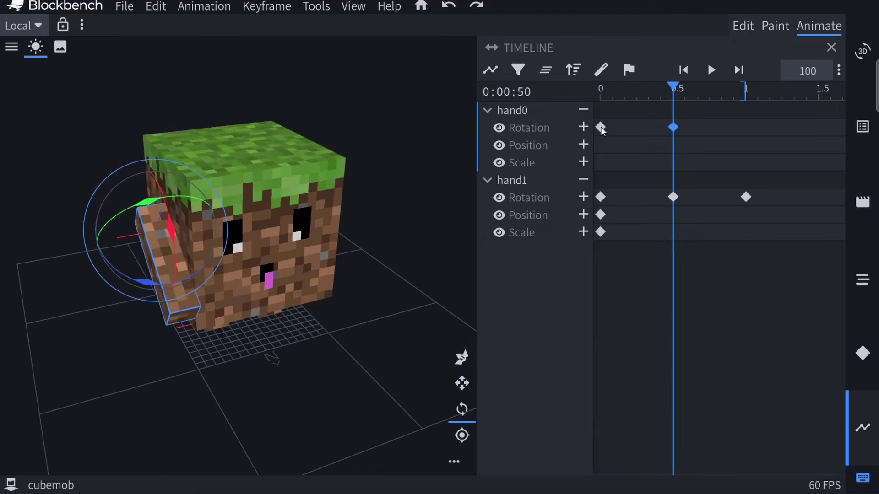
Copy hand0's rotation keyframe from 0 s to 1 s, and play the animation to check both arms
right_click(600, 127)
drag(674, 87, 743, 88)
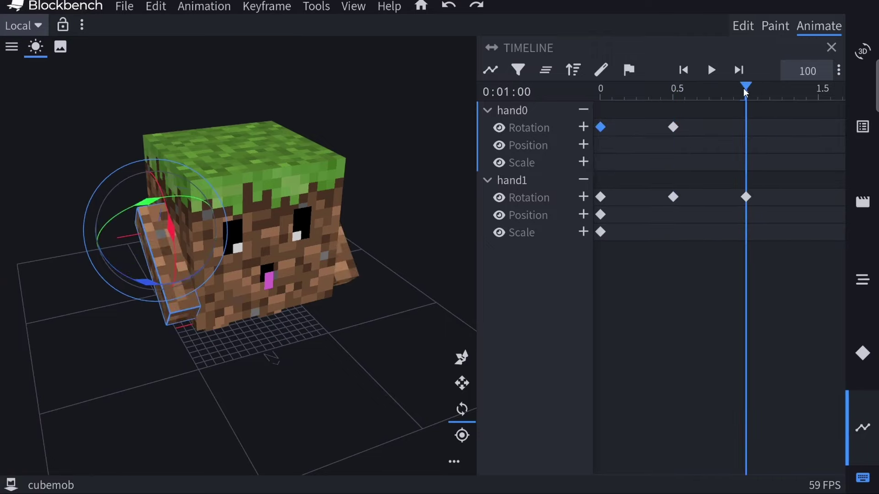
right_click(735, 139)
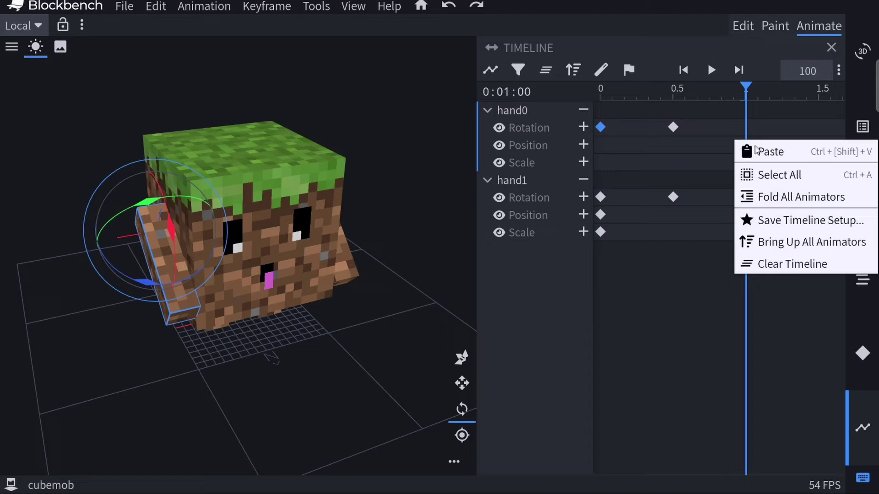
click(742, 151)
drag(412, 330, 356, 366)
key(space)
Keyframe leg1's rotation at 0 s and 0.5 s, swung forward at 0.5 s, and copy its first keyframe to 1 s
drag(267, 395, 238, 362)
drag(252, 405, 248, 370)
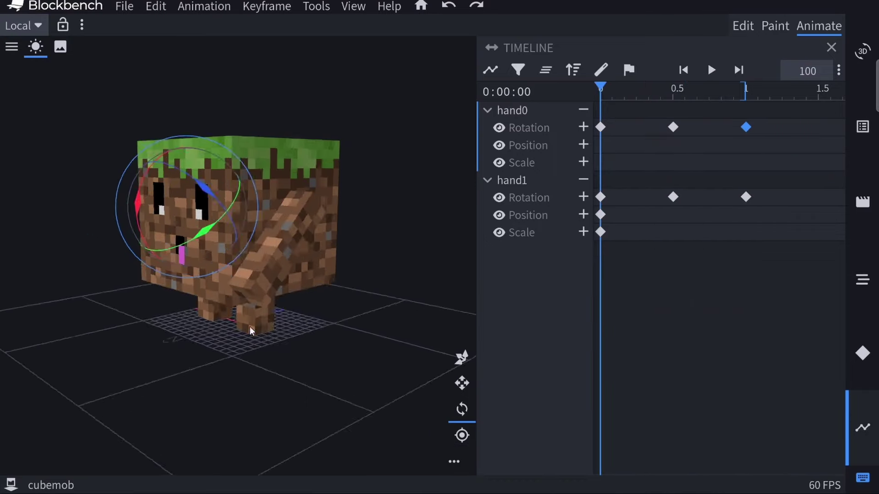
click(673, 89)
right_click(601, 127)
click(638, 179)
key(ctrl+v)
click(746, 89)
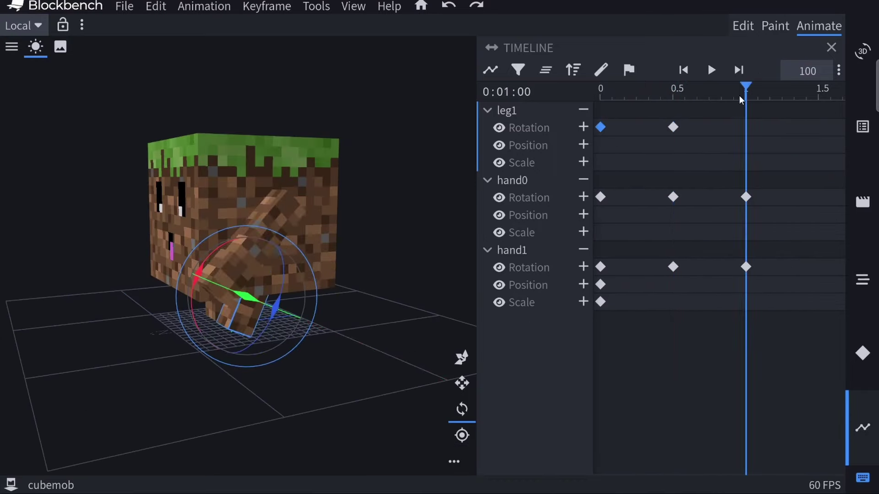
key(ctrl+v)
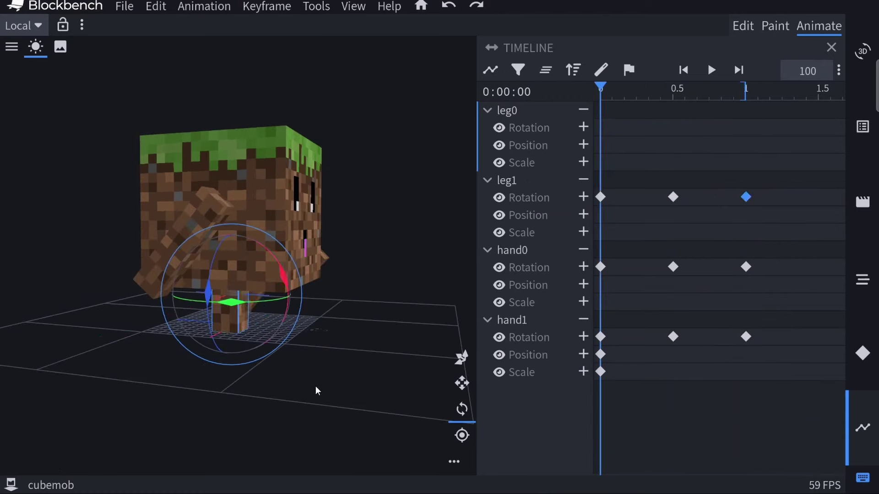
Keyframe leg0's rotation at 0 s and 0.5 s, swung backward at 0.5 s
click(583, 127)
click(642, 90)
click(673, 90)
click(583, 127)
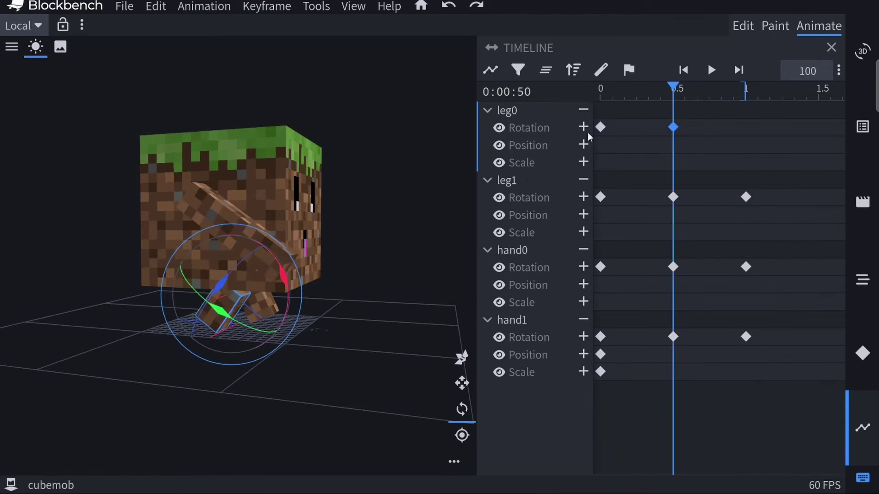
Copy leg0's rotation keyframe from 0 s to 1 s, and play the walk animation to check the legs
click(600, 128)
click(716, 92)
click(745, 89)
key(ctrl+v)
key(space)
mouse_move(286, 339)
mouse_down()
mouse_move(281, 385)
mouse_move(360, 368)
mouse_move(246, 312)
mouse_move(191, 334)
mouse_move(284, 340)
mouse_up()
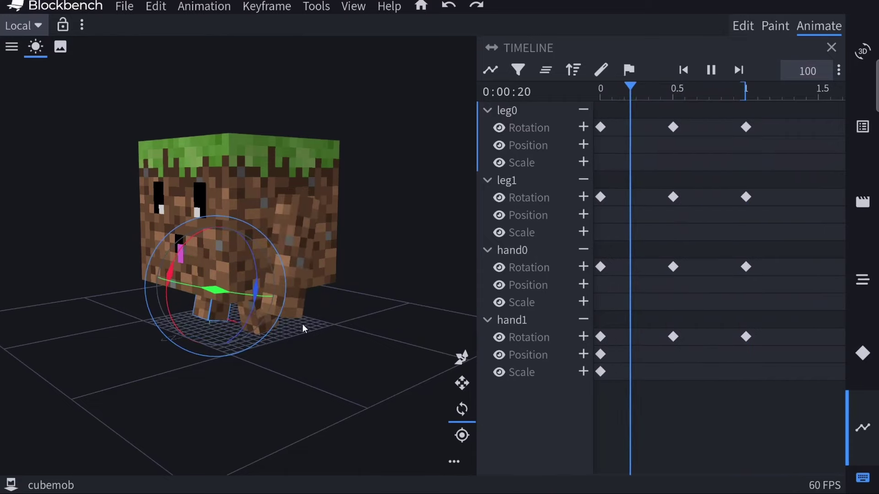
Keyframe the head's rotation, tilted forward at 0 s and back at 0.5 s, and paste a copied rotation keyframe at 1 s
click(218, 182)
drag(189, 201, 206, 232)
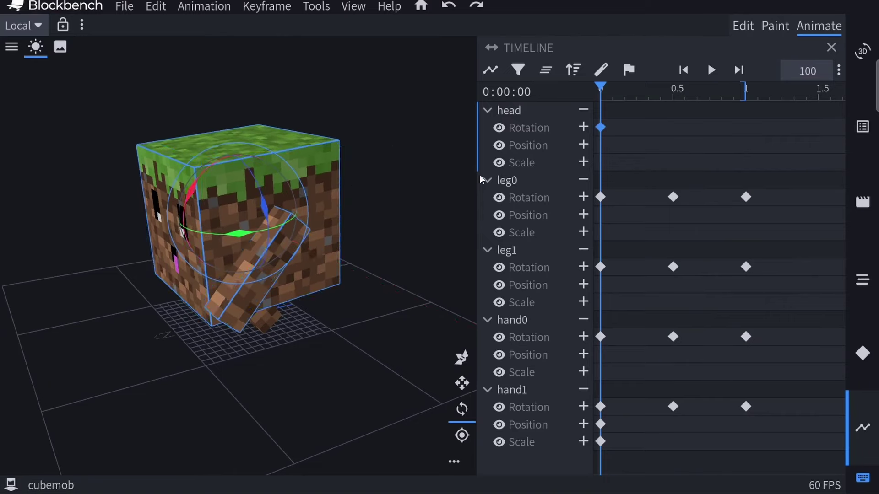
drag(634, 91, 673, 104)
drag(193, 185, 196, 177)
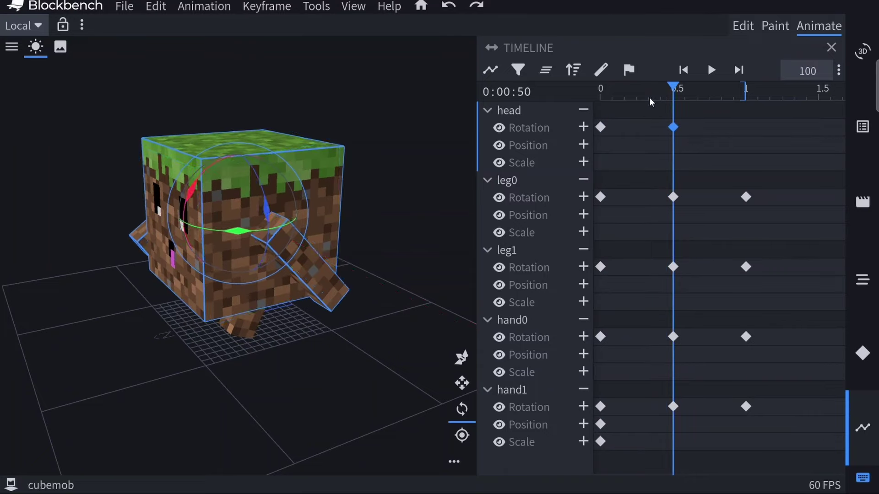
key(ctrl+c)
key(End)
key(ctrl+v)
key(space)
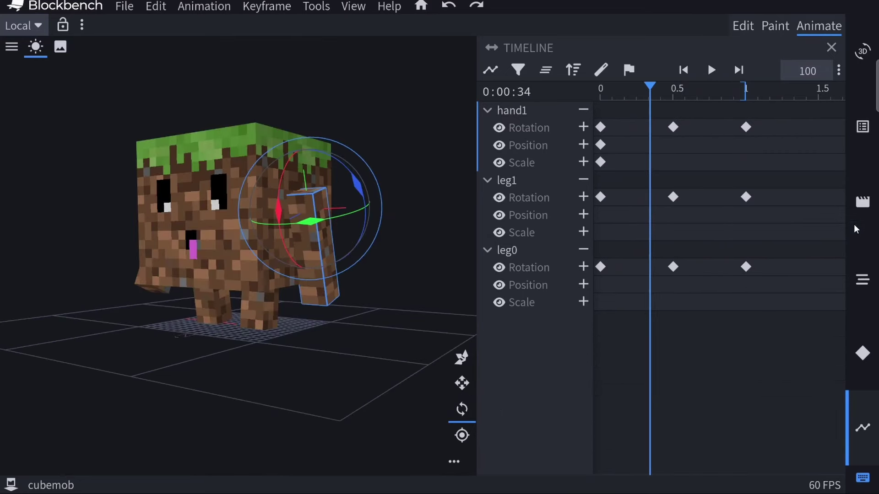
Add a new animation named animation.CubeMob.idle with the loop mode set to Loop
click(859, 189)
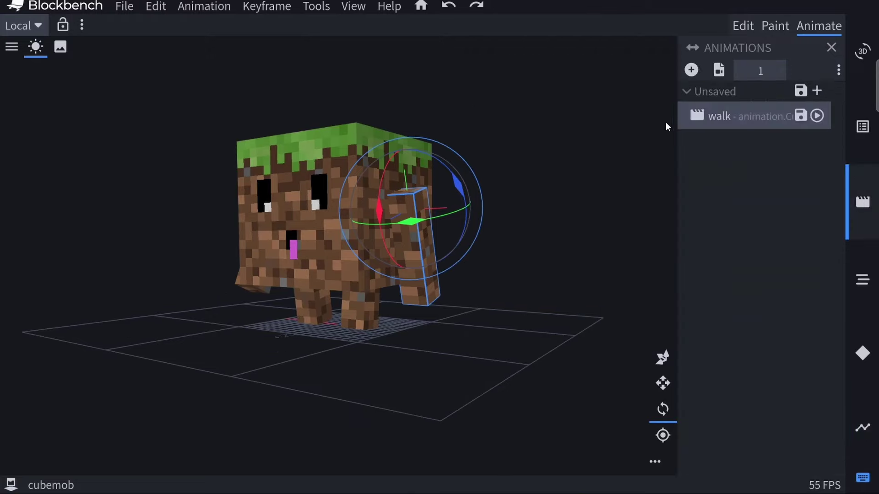
click(691, 70)
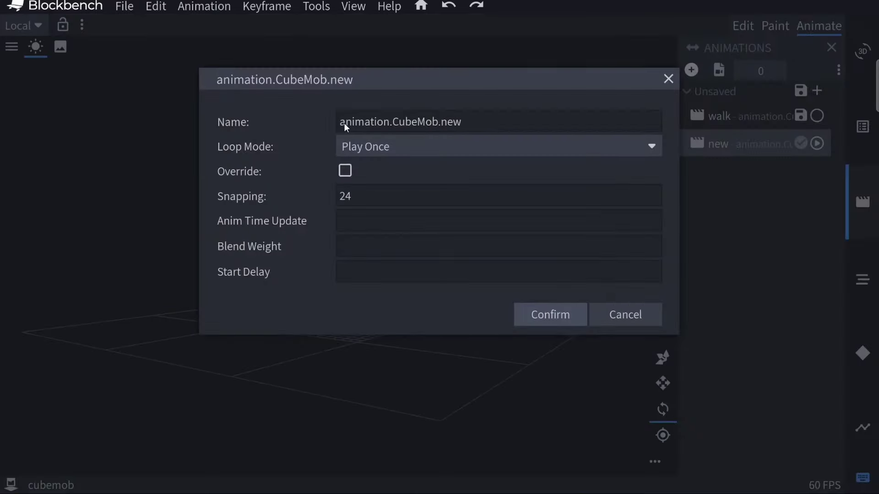
click(478, 125)
key(BackSpace)
key(BackSpace)
key(BackSpace)
text(idle)
click(364, 146)
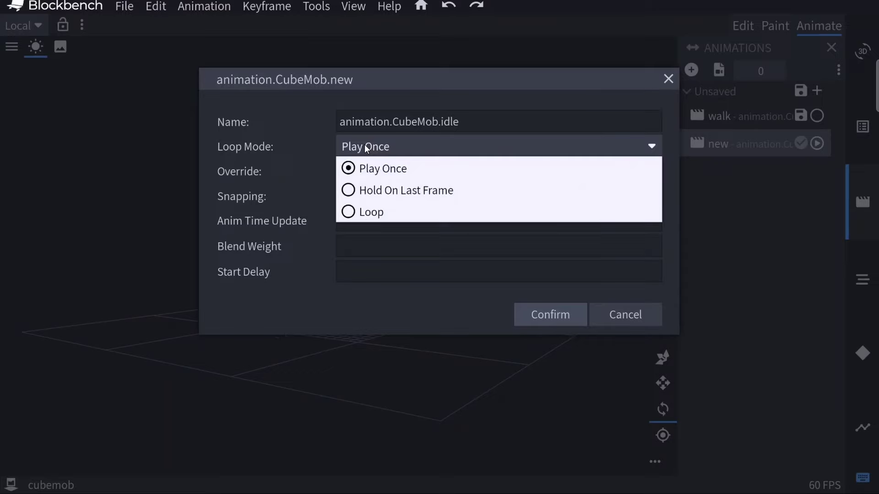
click(357, 213)
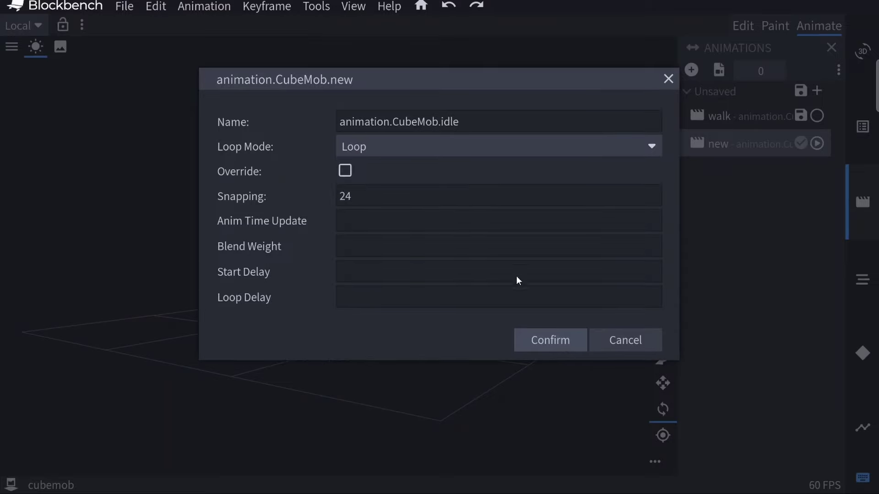
click(545, 347)
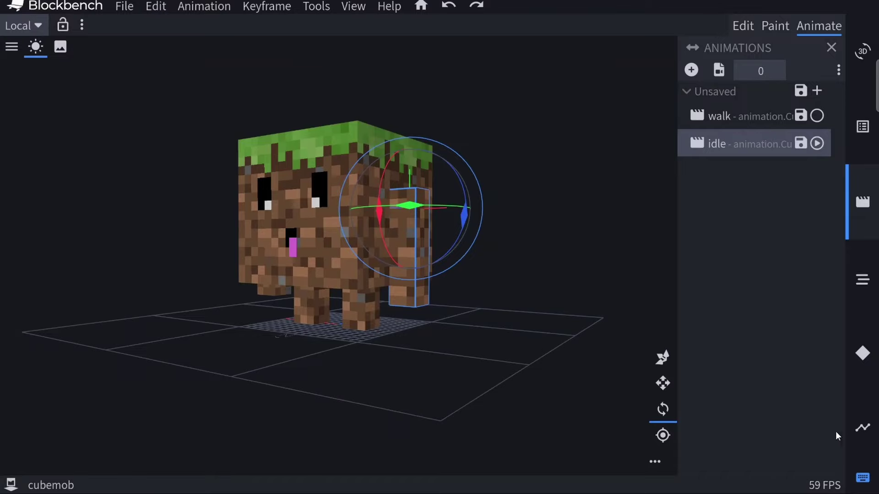
Rotate hand1 slightly outward around the Z axis at 0 s to create its first rotation keyframe in the idle animation
click(863, 428)
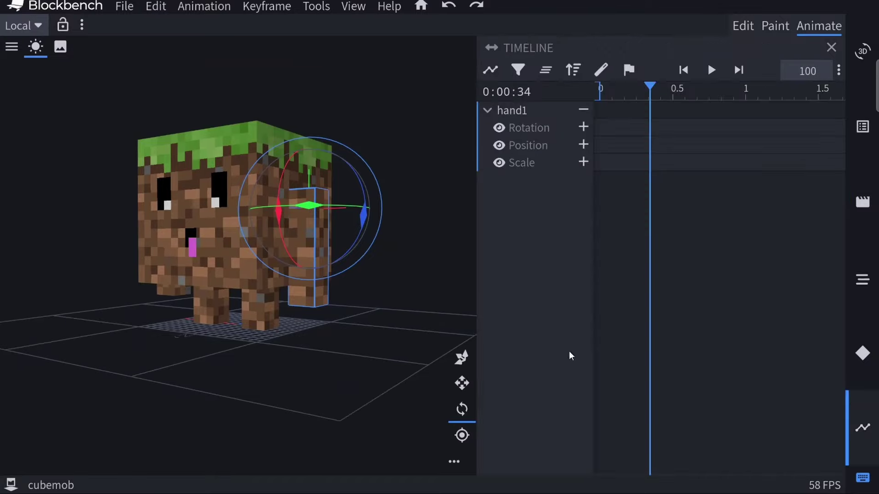
drag(350, 398, 297, 414)
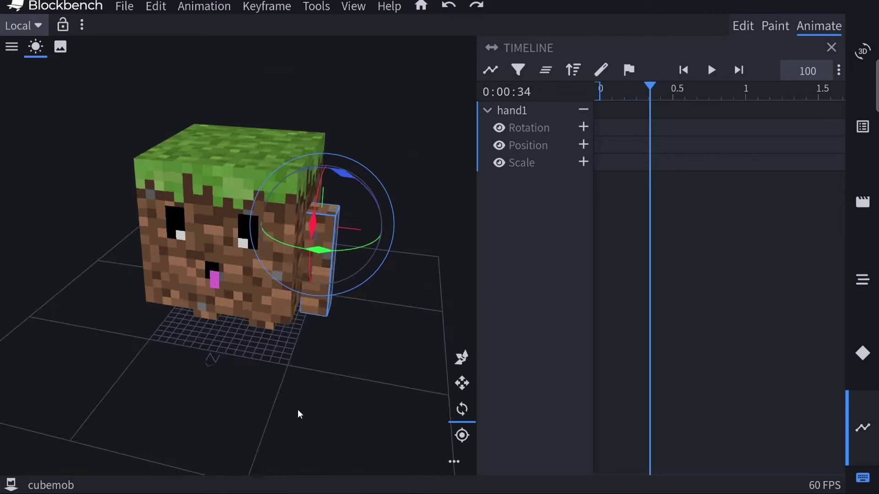
drag(328, 372, 300, 356)
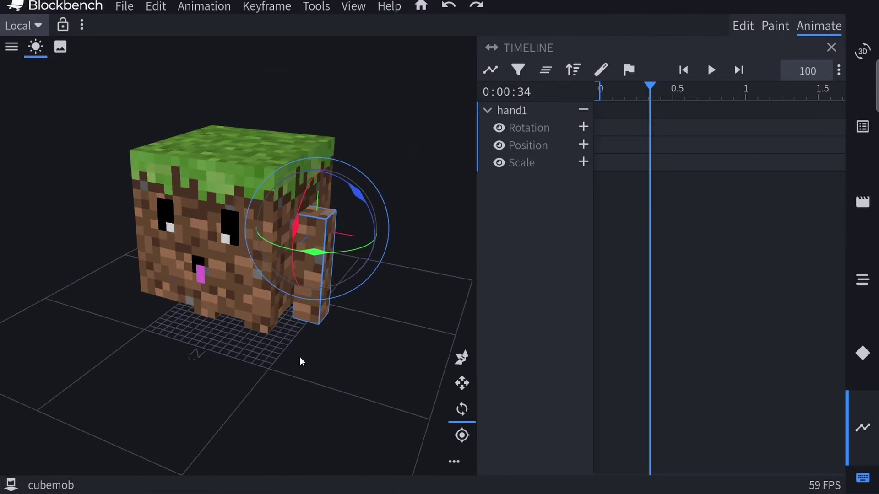
drag(371, 363, 361, 372)
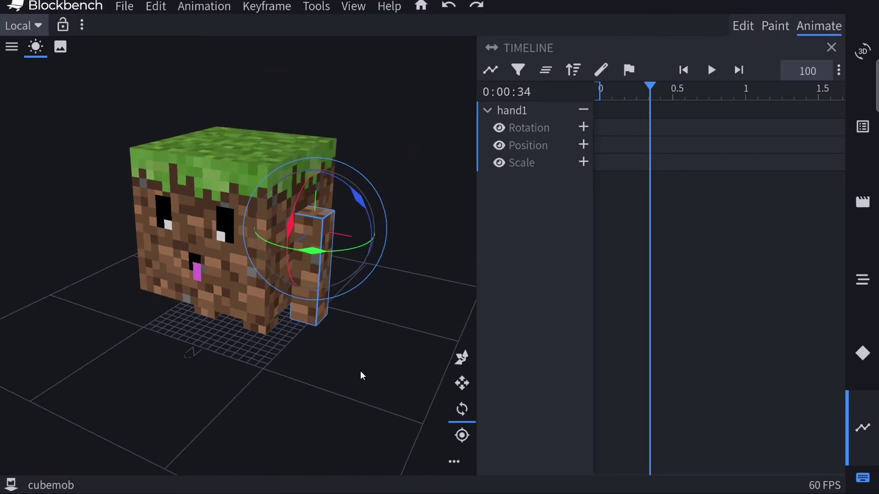
right_click(361, 370)
click(649, 92)
drag(649, 92, 584, 103)
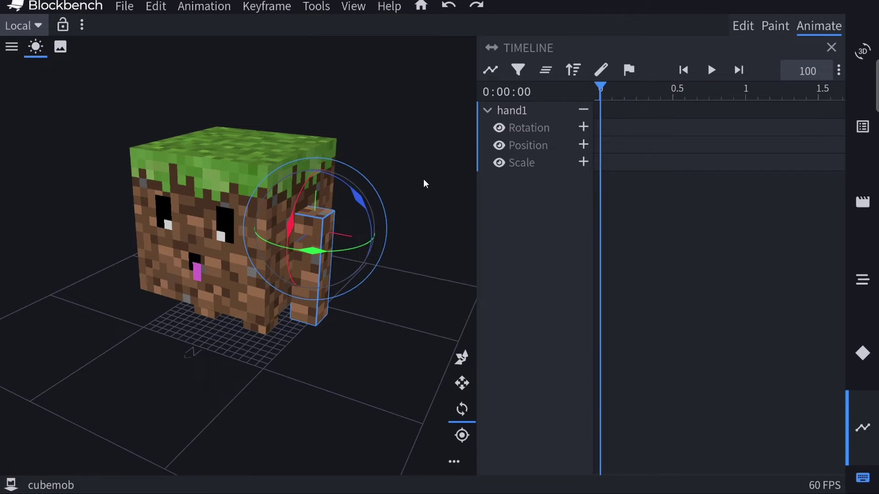
drag(361, 349, 369, 188)
drag(370, 191, 364, 180)
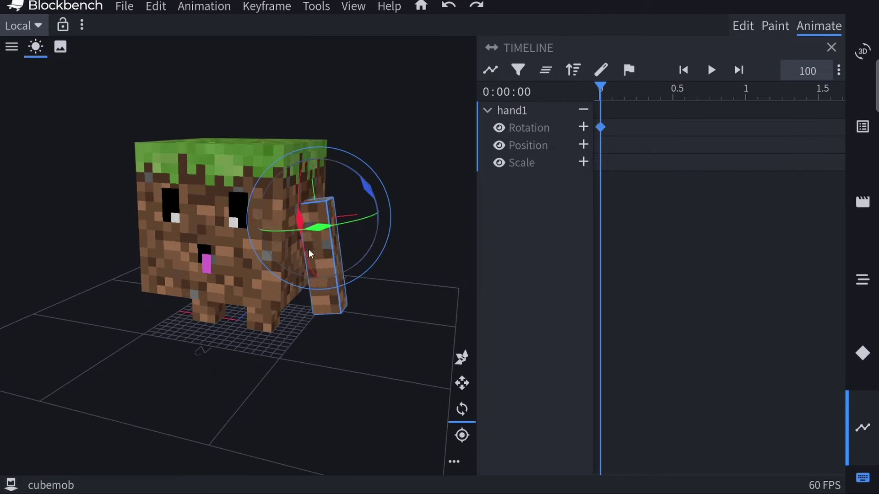
Rotate hand1 back toward the body at 0.5 s, copy its 0 s rotation keyframe to 1 s, and play the animation
drag(600, 93, 673, 109)
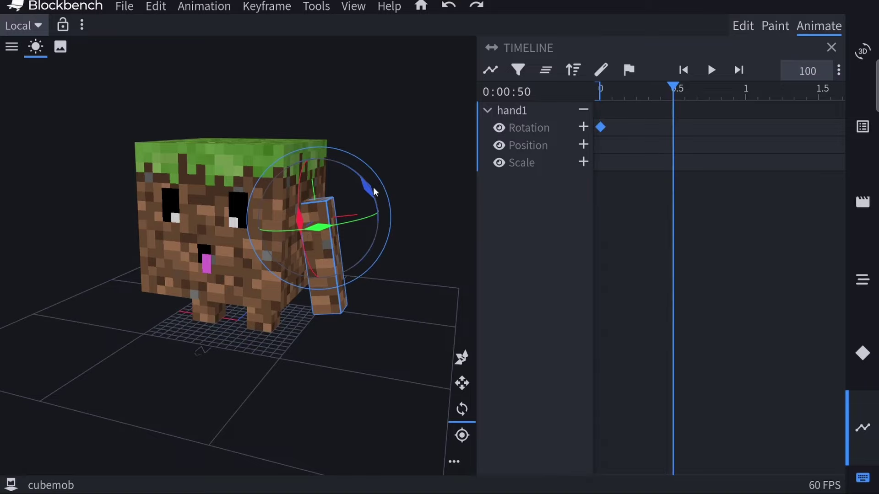
mouse_move(374, 199)
mouse_down()
mouse_move(376, 215)
mouse_move(389, 201)
mouse_up()
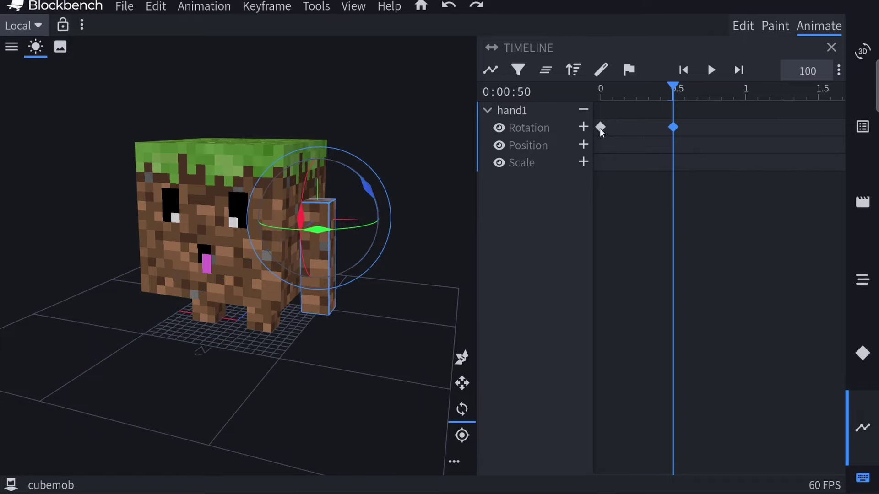
right_click(601, 128)
click(632, 184)
drag(655, 87, 751, 97)
right_click(751, 123)
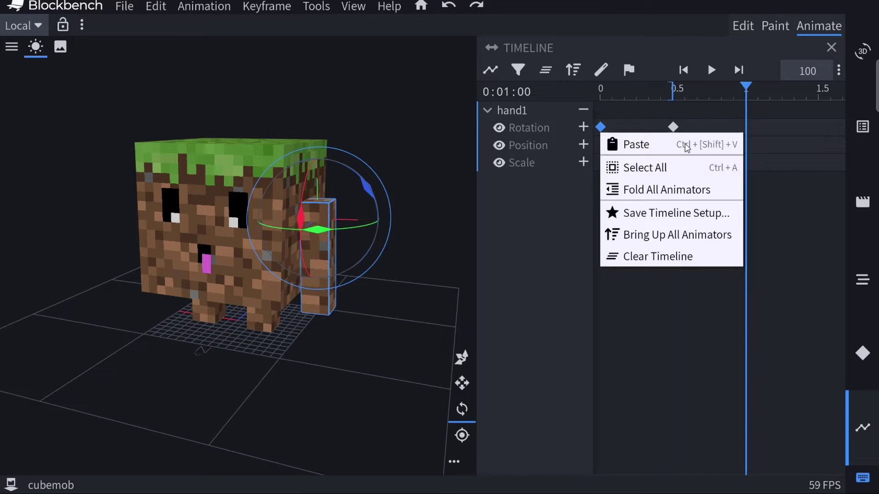
click(683, 143)
key(space)
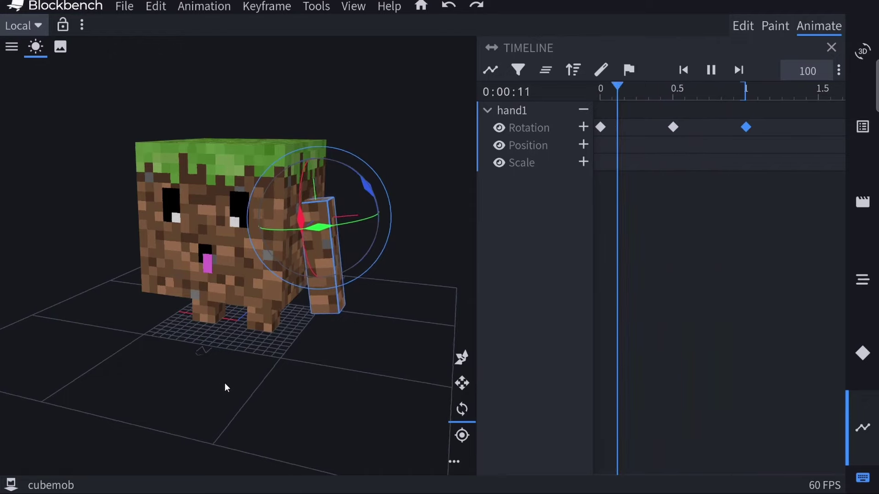
Keyframe hand0's rotation at 0 s, 0.5 s and 1 s to sway sideways like hand1, and play the idle animation to check both arms
drag(225, 382, 232, 386)
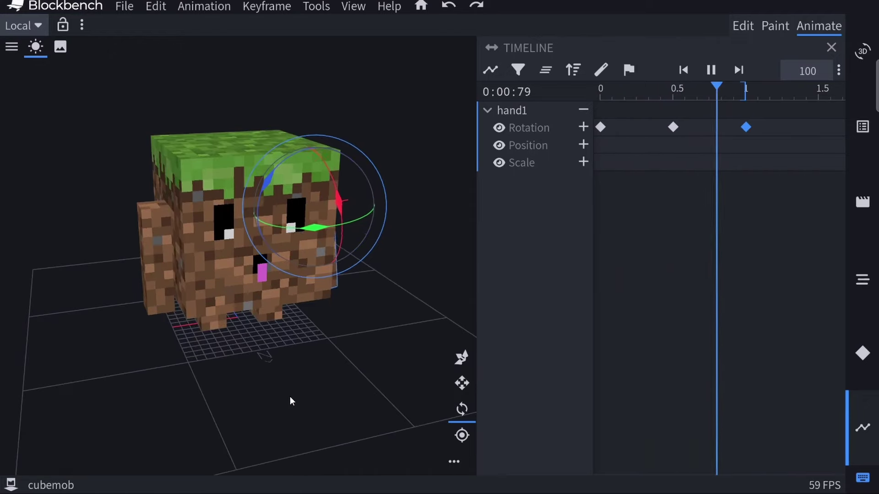
click(163, 284)
click(603, 87)
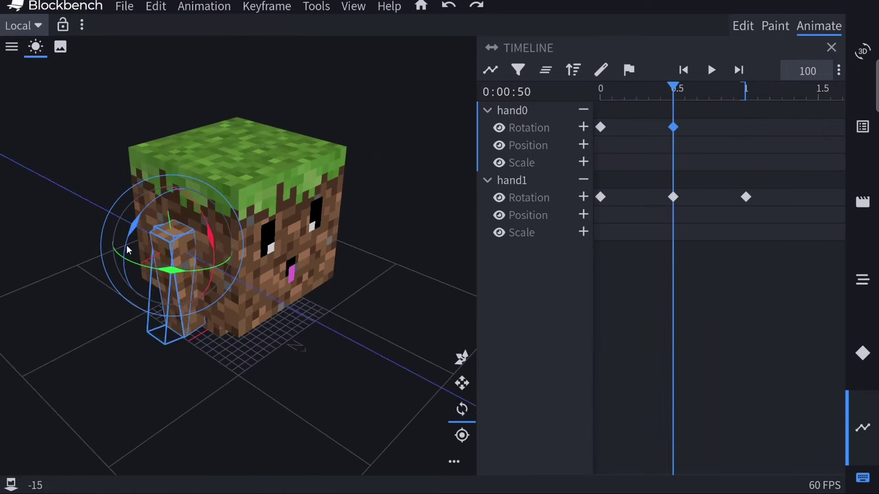
drag(673, 86, 746, 86)
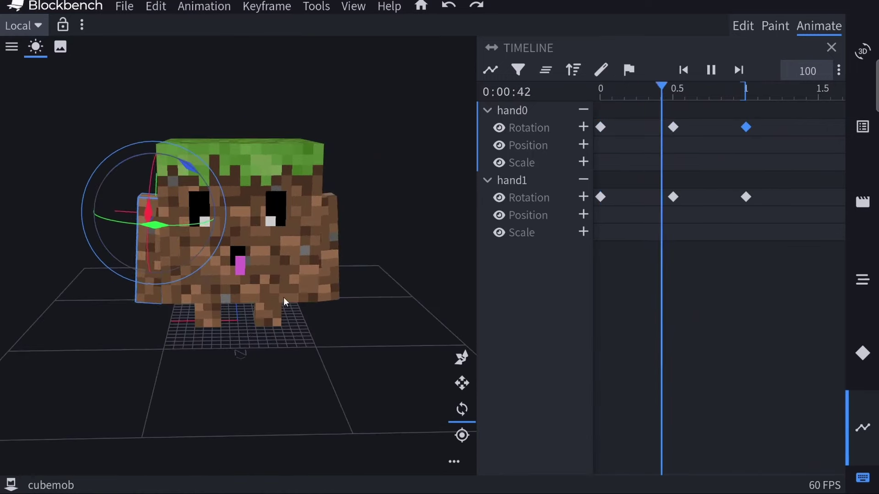
drag(303, 372, 261, 380)
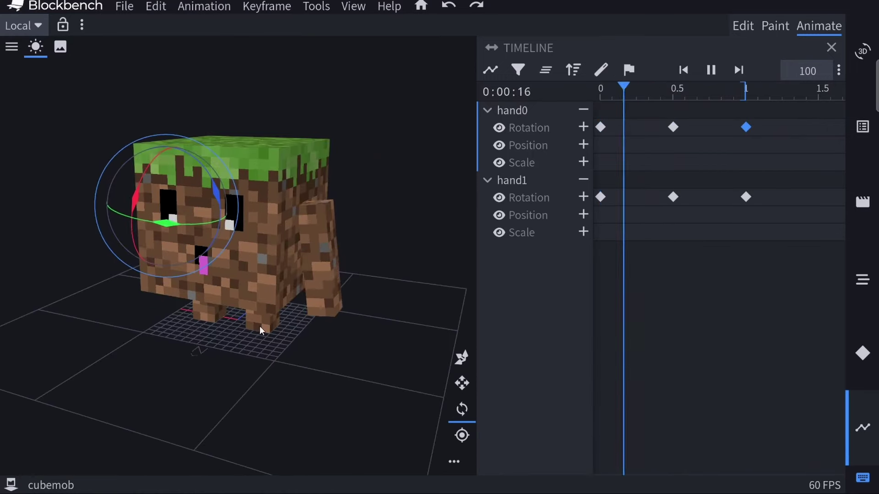
key(space)
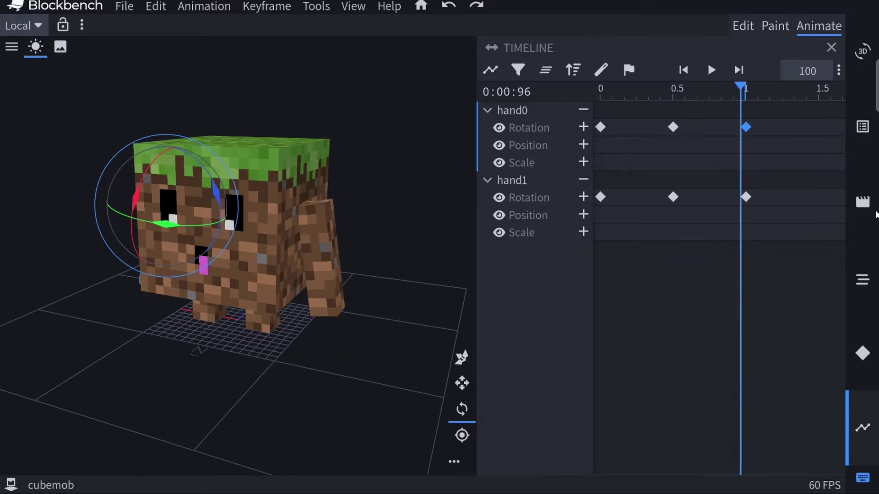
Add a new animation named animation.CubeMob.attack with the loop mode Play Once
click(864, 202)
click(691, 70)
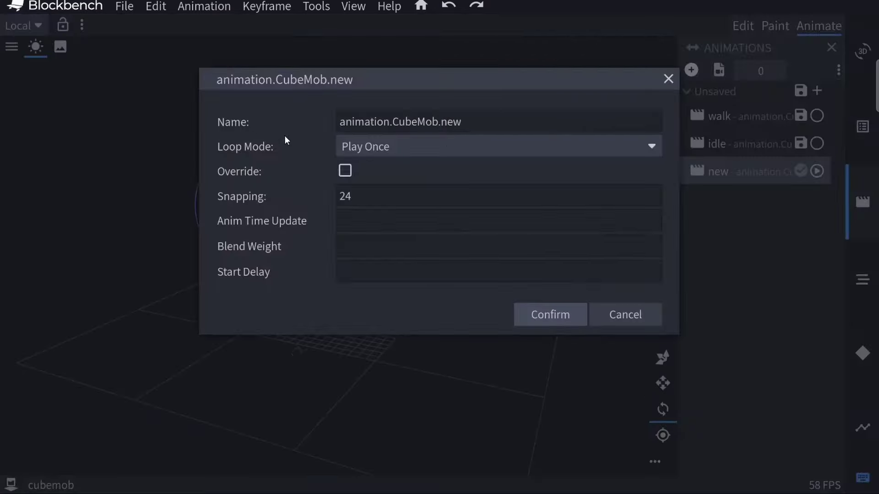
click(504, 119)
key(BackSpace)
key(BackSpace)
key(BackSpace)
text(attack)
click(371, 147)
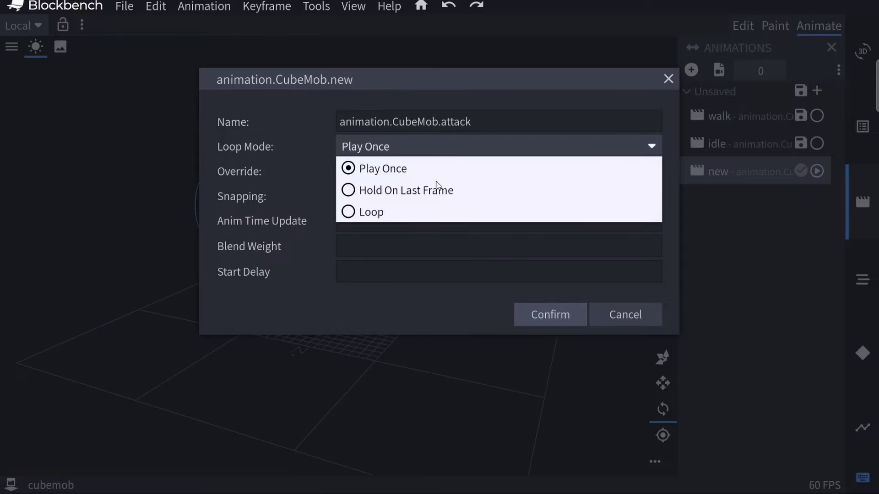
click(524, 320)
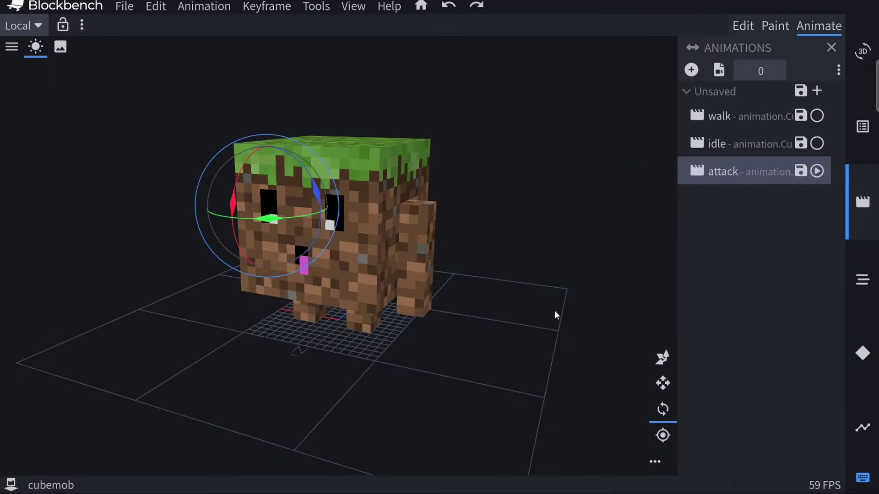
Add rotation, position and scale keyframes for hand1 at 0 s in the attack animation
click(864, 424)
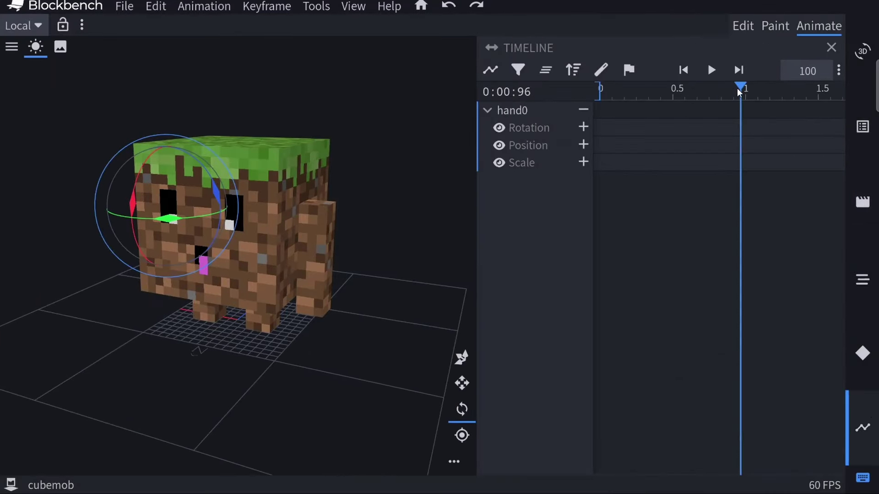
drag(737, 88, 560, 117)
drag(422, 262, 374, 354)
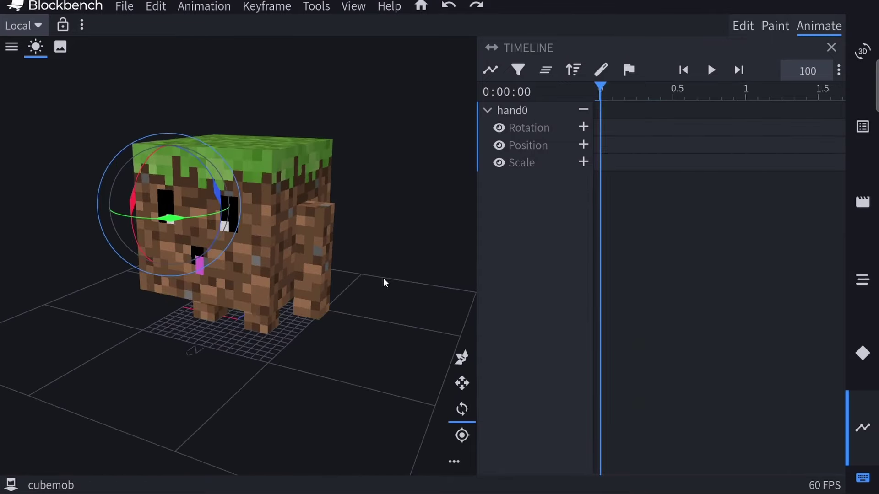
click(325, 233)
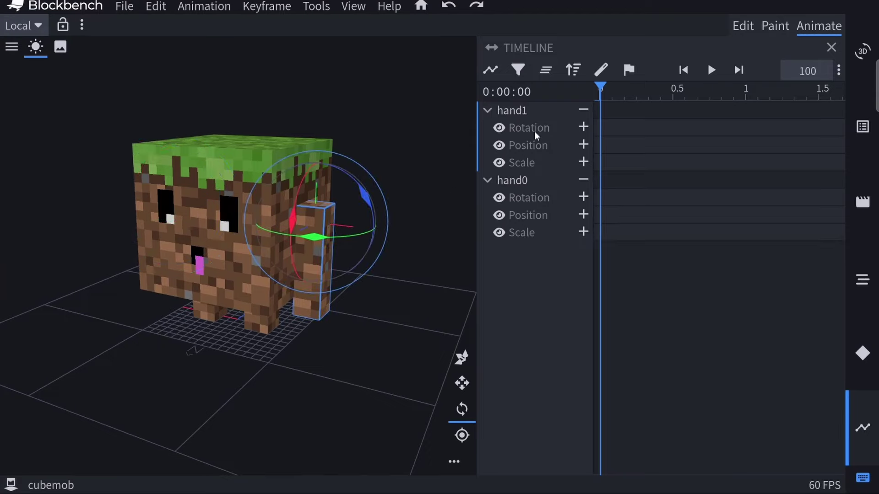
click(583, 146)
click(584, 160)
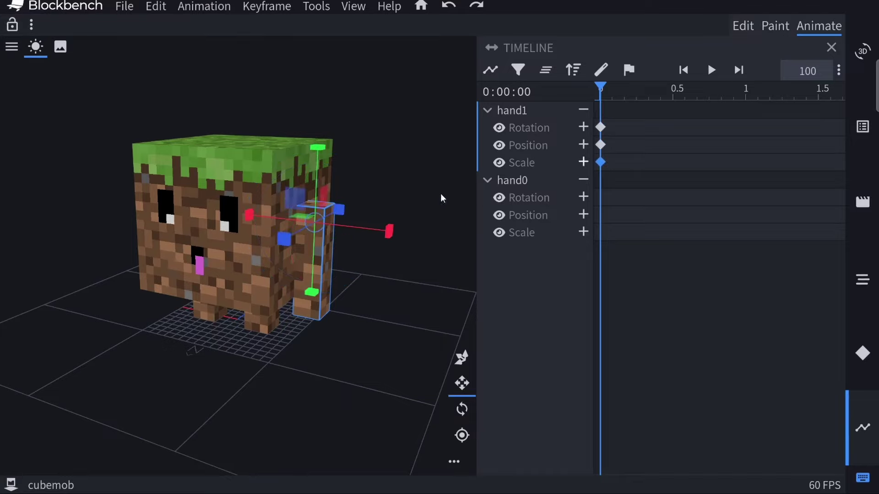
Raise hand1 forward and up around the X axis at 0.12 s to create its second rotation keyframe
drag(599, 92, 617, 96)
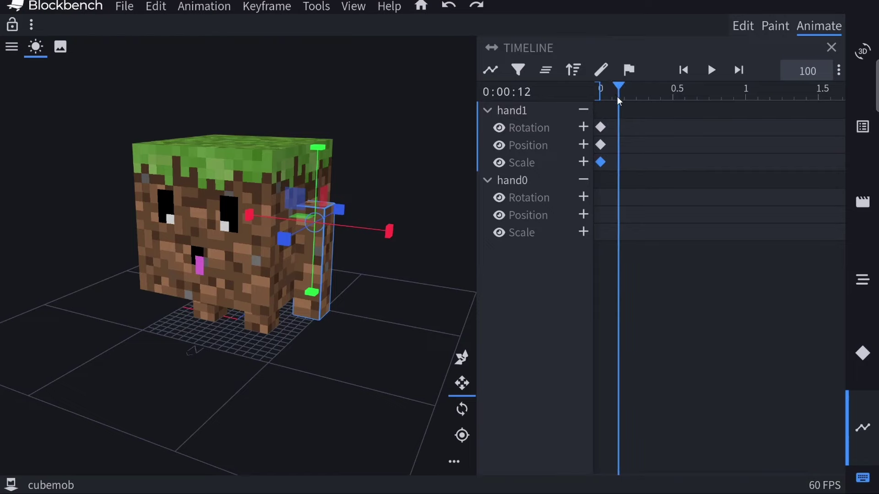
click(461, 409)
drag(355, 410, 310, 406)
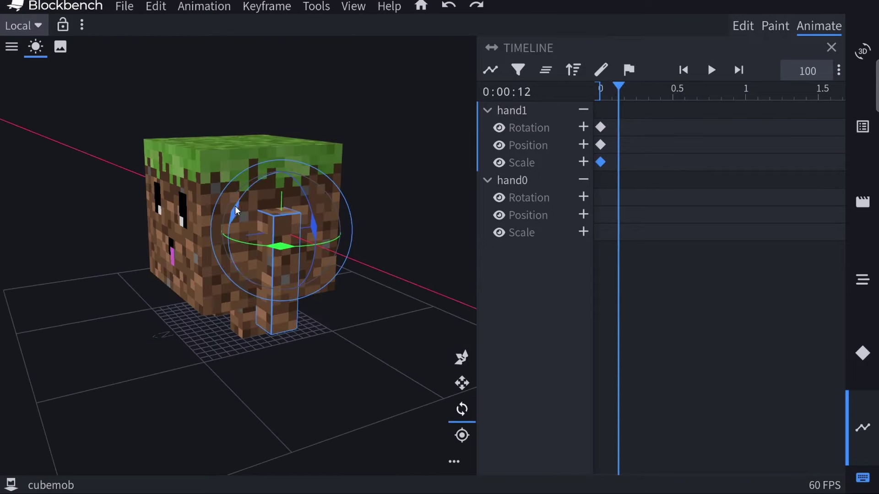
drag(235, 206, 375, 143)
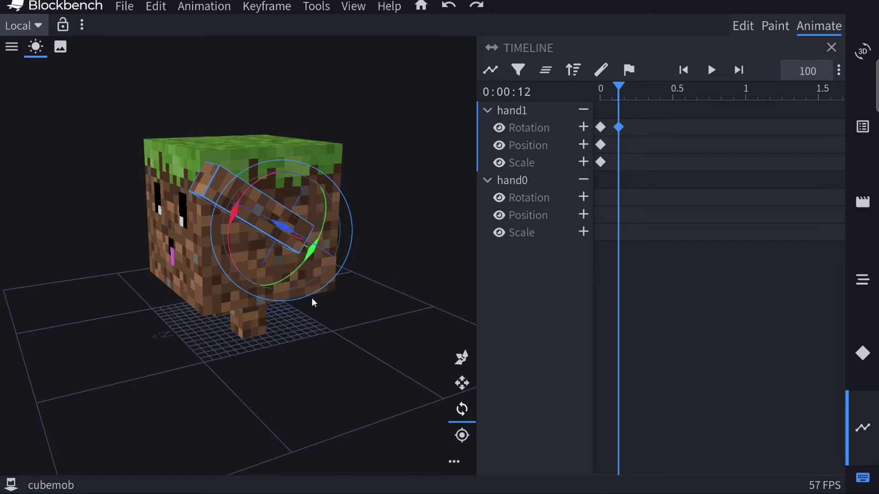
Return to 0 s in the attack animation and look over the model's hands from several angles
key(Home)
drag(371, 394, 276, 225)
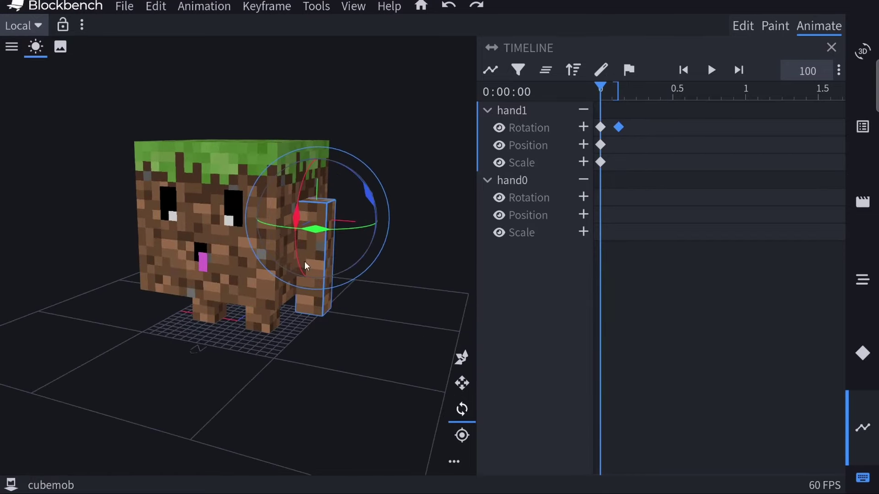
drag(309, 328, 316, 367)
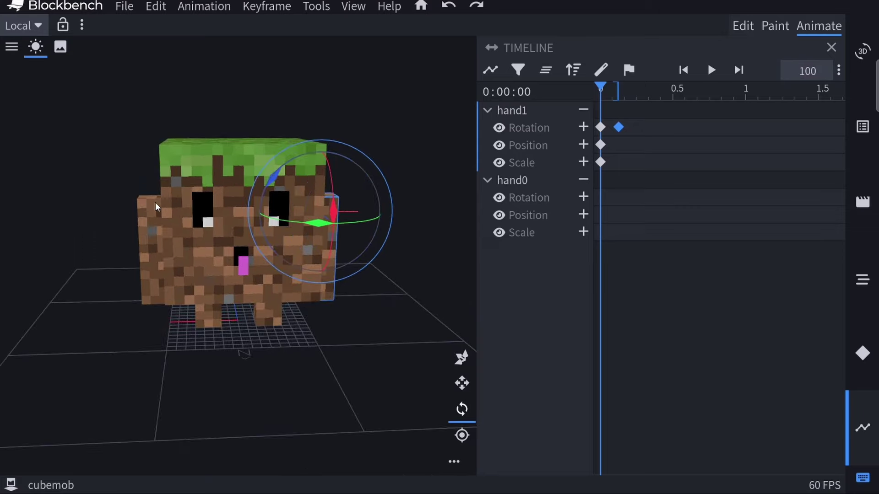
drag(374, 367, 322, 369)
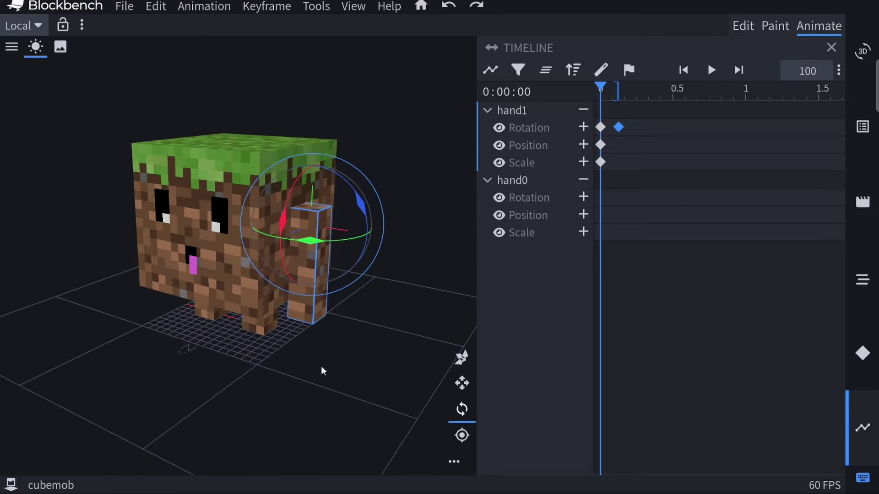
drag(403, 215, 319, 244)
drag(276, 313, 219, 288)
drag(294, 378, 260, 380)
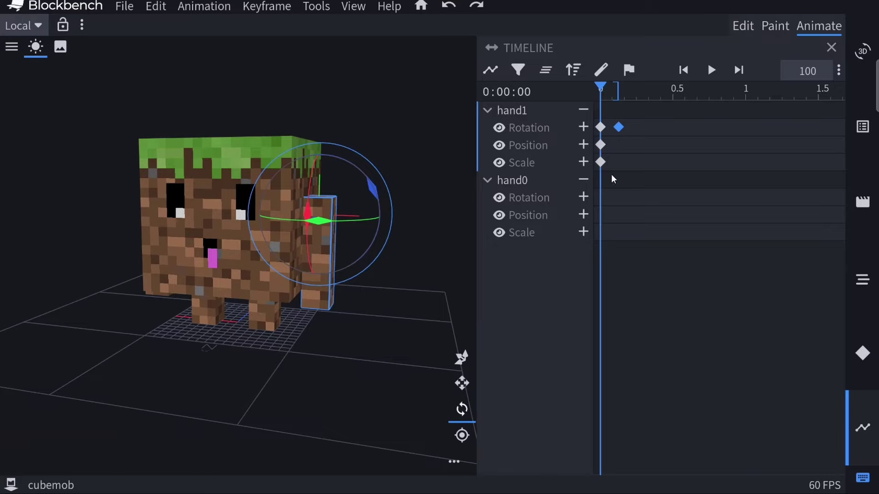
Multi-select all of hand1's rotation, position and scale keyframes in the attack animation and copy them
click(862, 479)
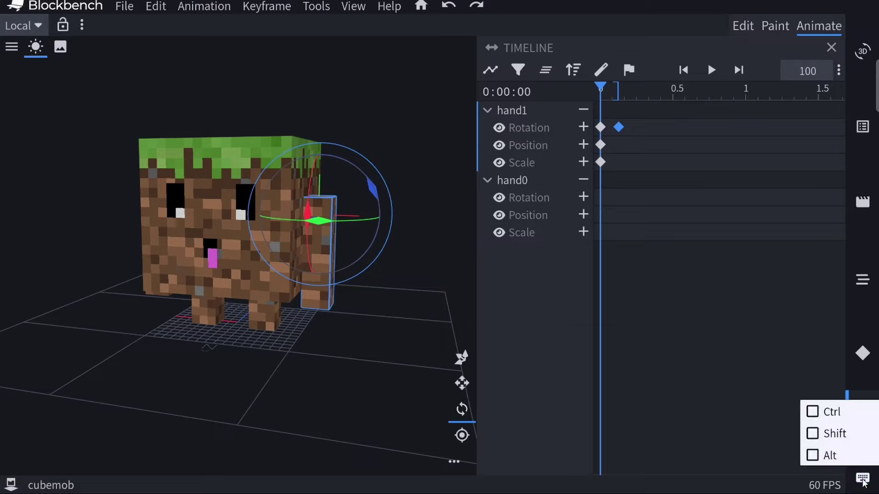
click(811, 412)
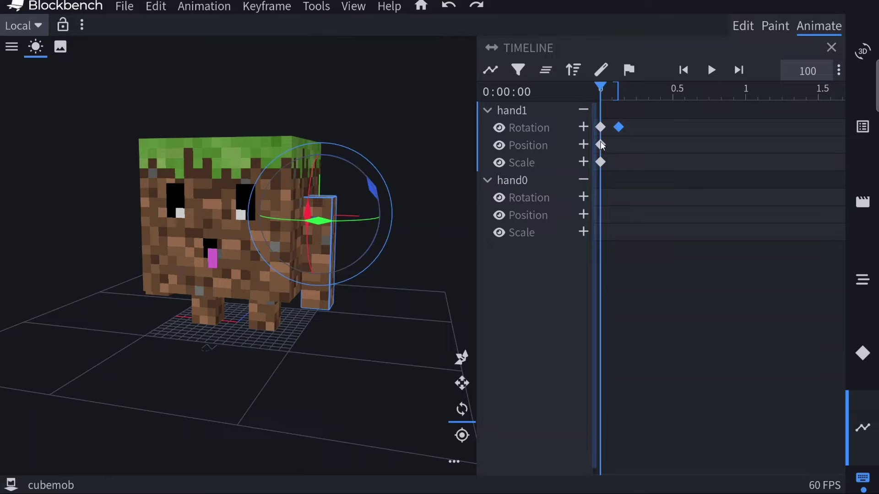
click(600, 127)
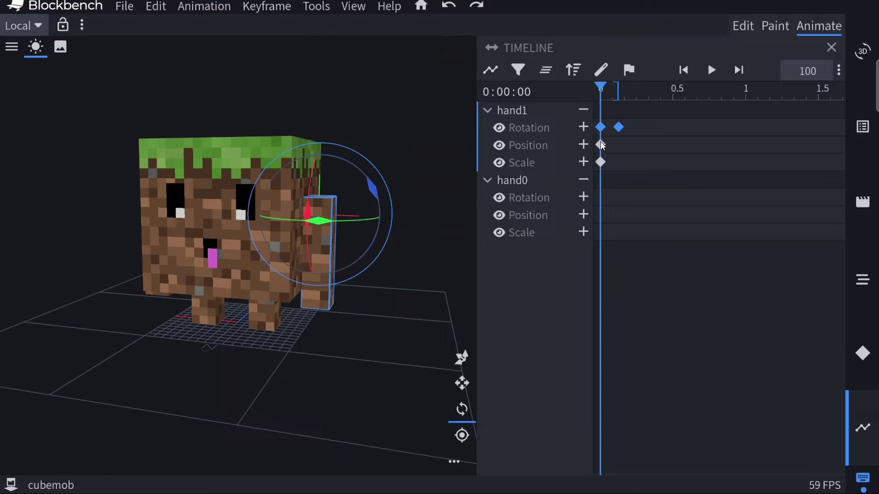
click(600, 145)
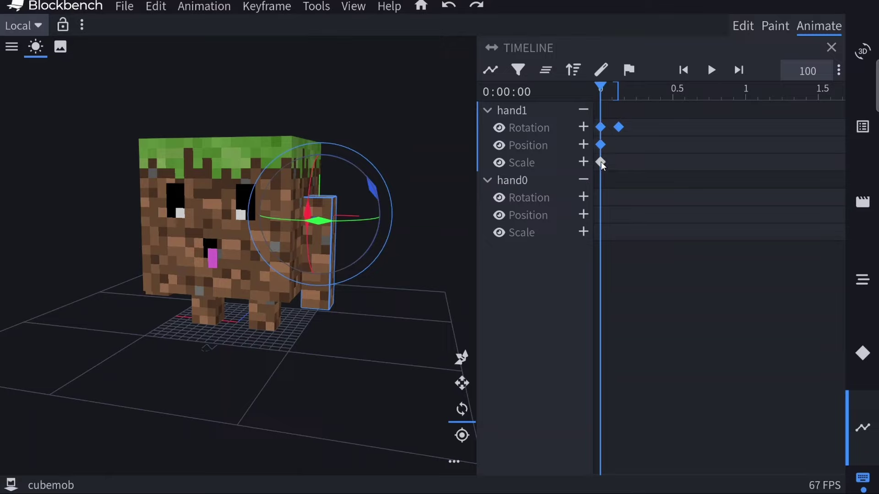
right_click(617, 127)
click(653, 182)
Paste the copied hand1 keyframes onto hand0, starting at 0 s
drag(249, 308, 286, 372)
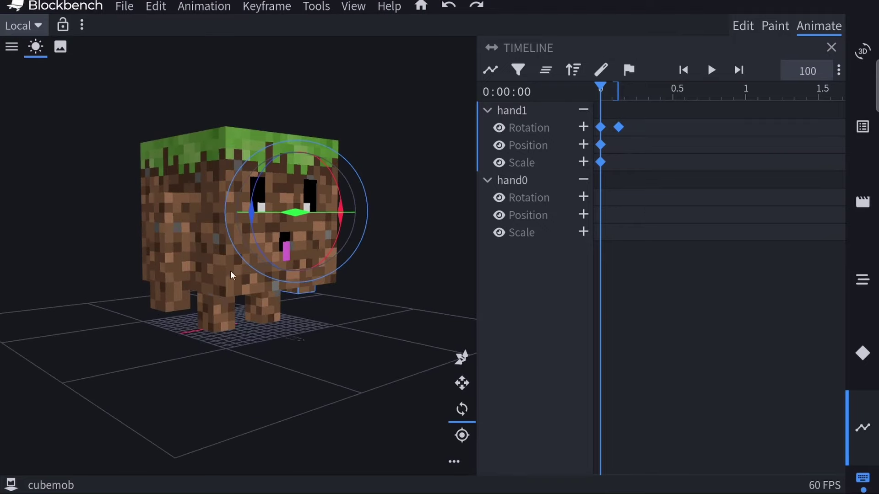
click(178, 248)
click(641, 225)
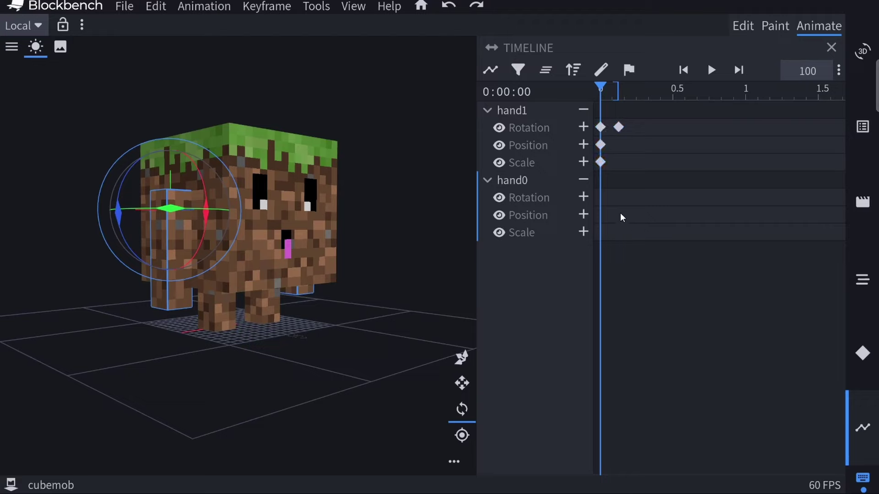
right_click(620, 213)
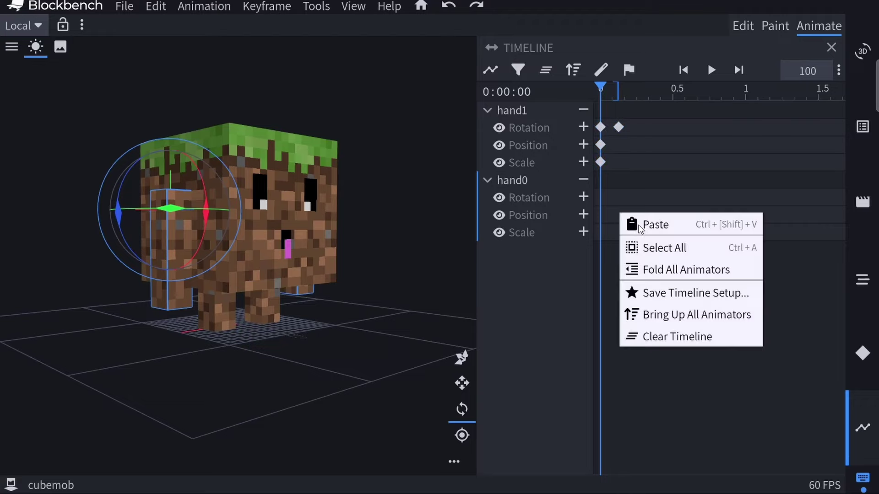
click(658, 228)
Play the attack animation and check the motion of both hands from different sides
drag(386, 353, 310, 353)
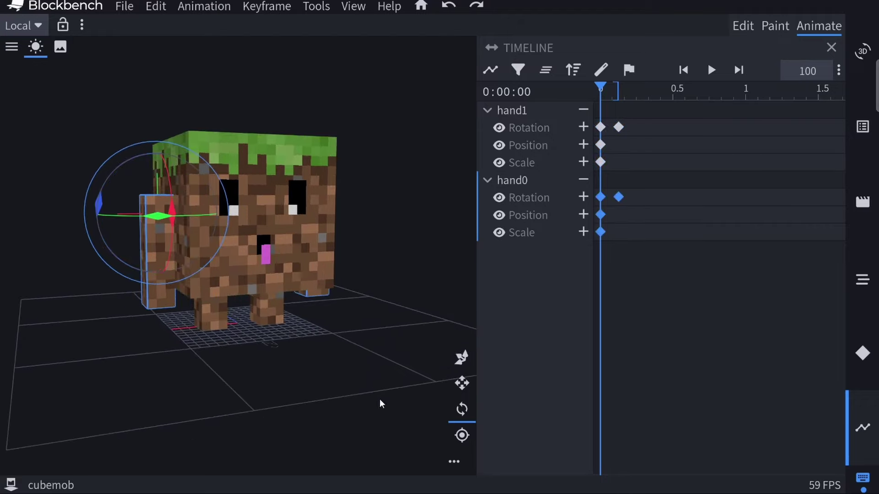
drag(380, 402, 304, 330)
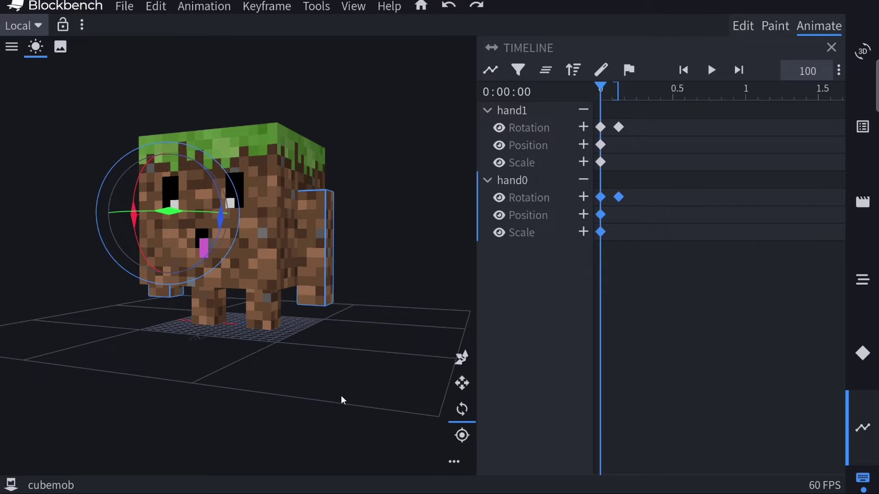
drag(342, 396, 376, 386)
drag(273, 399, 506, 371)
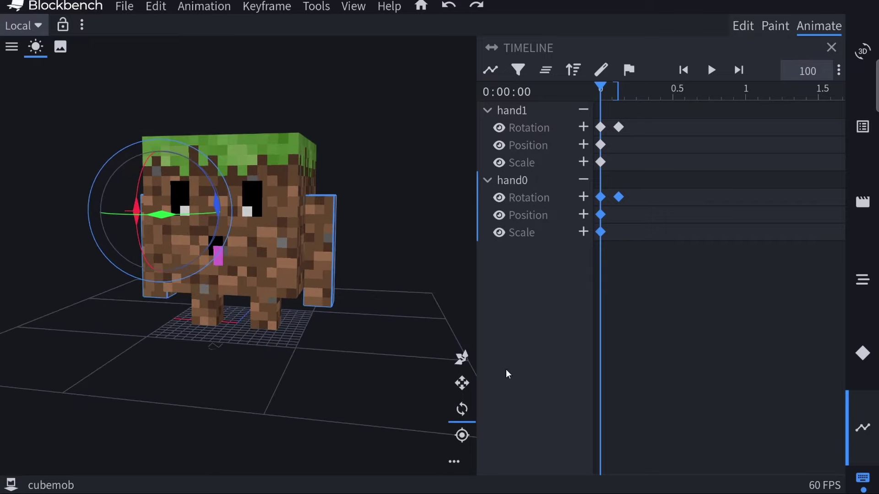
click(711, 71)
drag(358, 324, 318, 351)
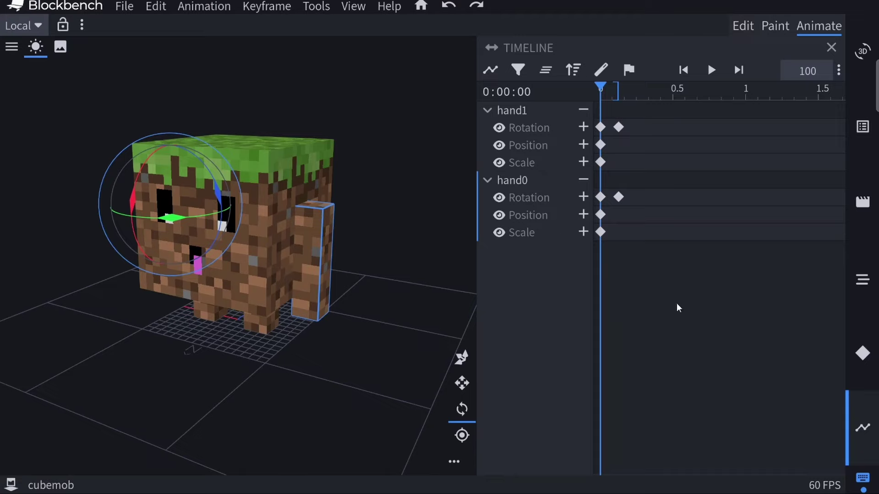
Add a new animation named animation.CubeMob.swimming with the loop mode Loop
click(862, 202)
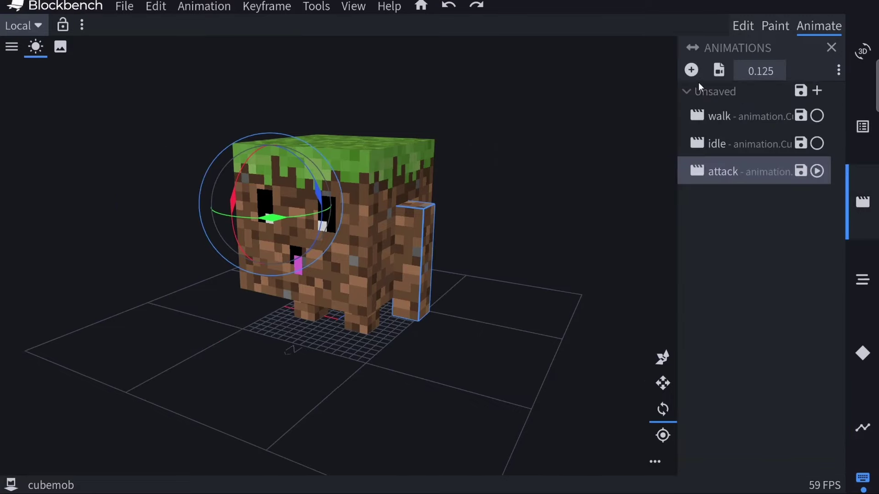
click(689, 71)
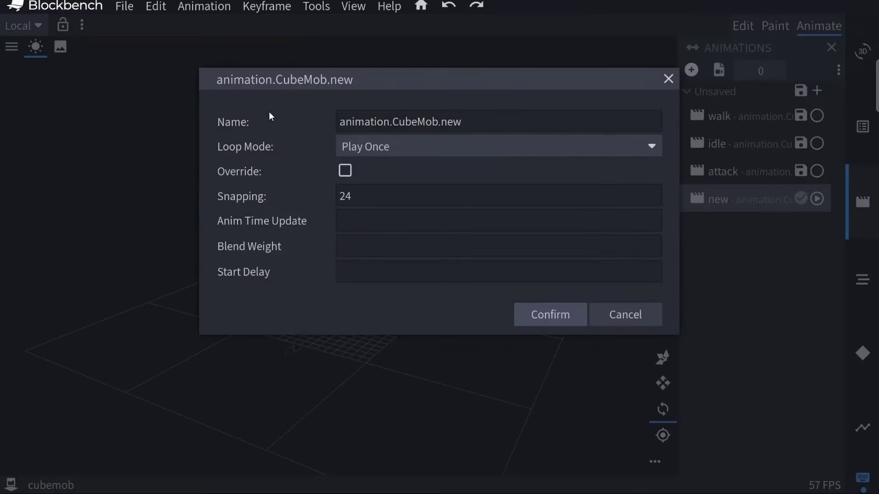
click(482, 121)
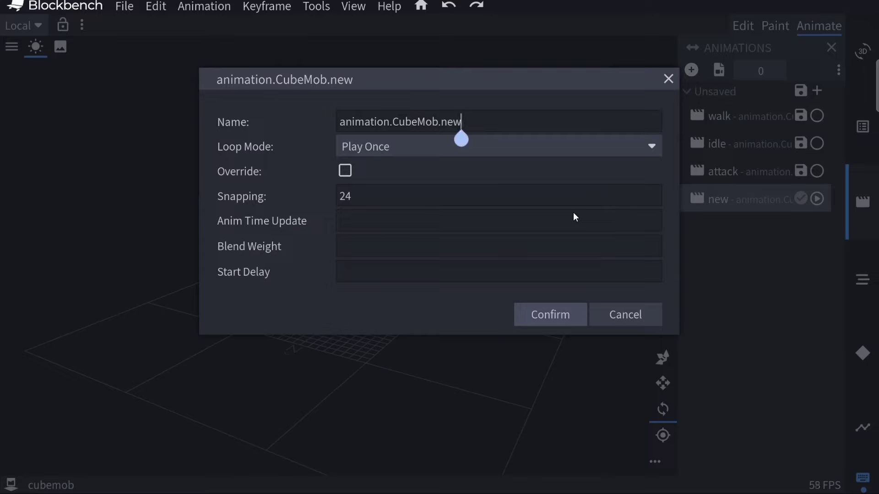
key(BackSpace)
key(BackSpace)
key(BackSpace)
text(swimming)
click(425, 148)
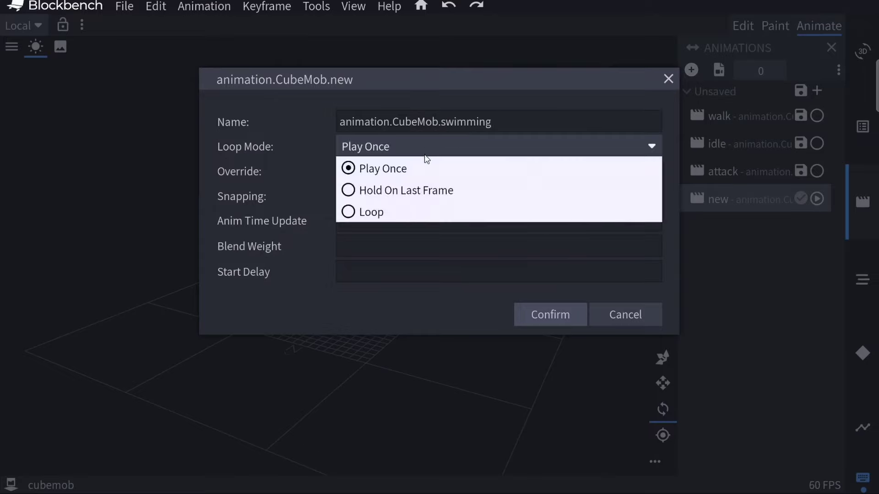
click(355, 213)
click(543, 341)
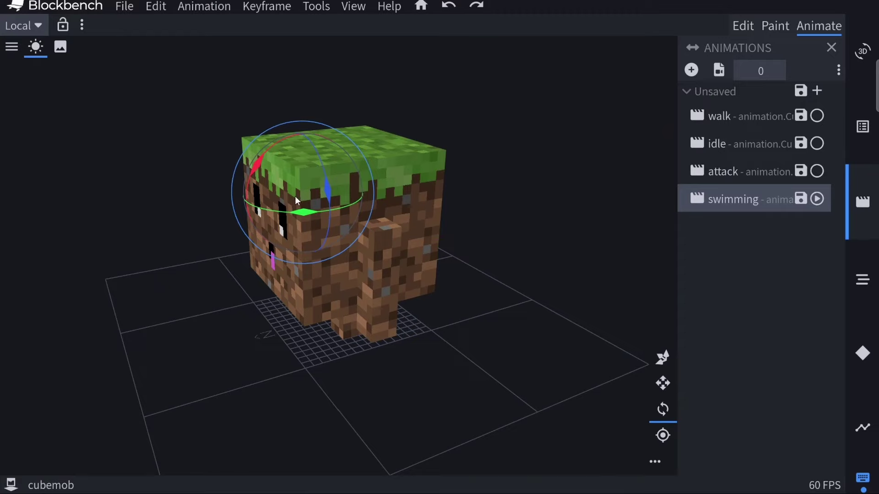
Tip the root group forward around its X axis until the mob lies face down, and shift it backward along Z at 0 s
click(863, 127)
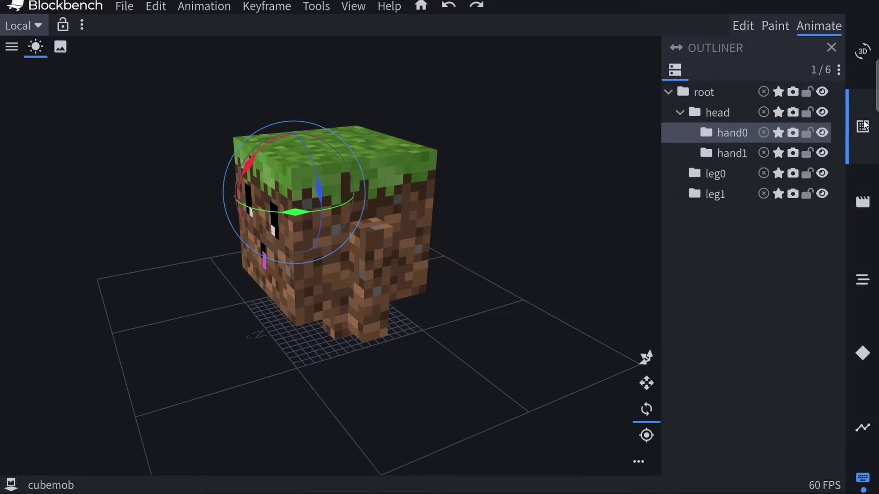
click(697, 91)
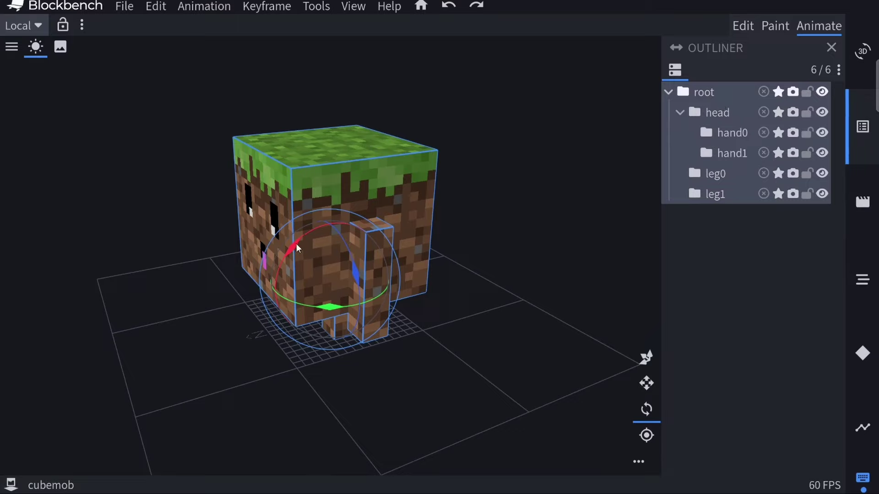
drag(296, 243, 526, 369)
click(647, 358)
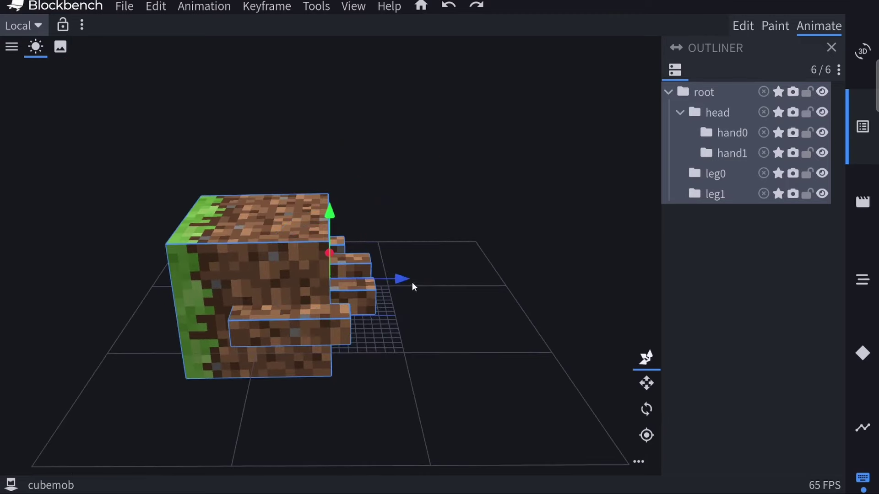
drag(412, 282, 468, 288)
drag(469, 405, 351, 363)
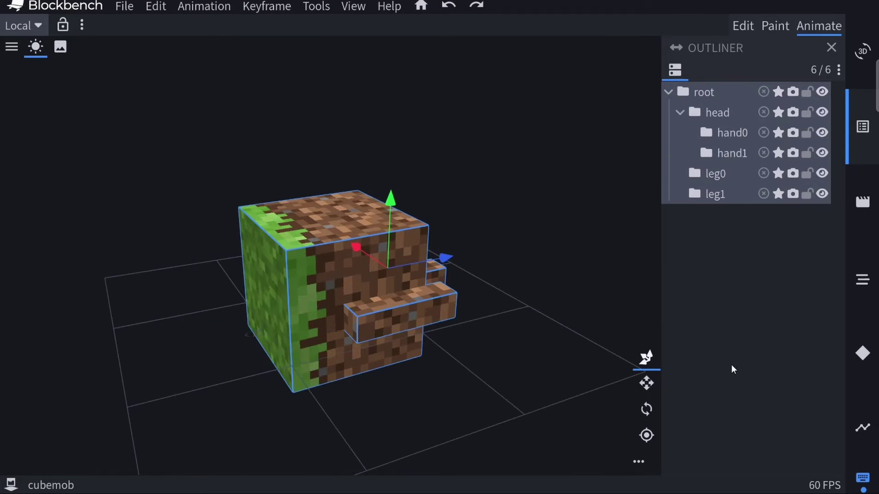
Keyframe hand1's rotation at 0 s, 0.5 s and 1 s in the swimming animation to make a sideways paddling stroke
click(870, 428)
drag(403, 357, 299, 398)
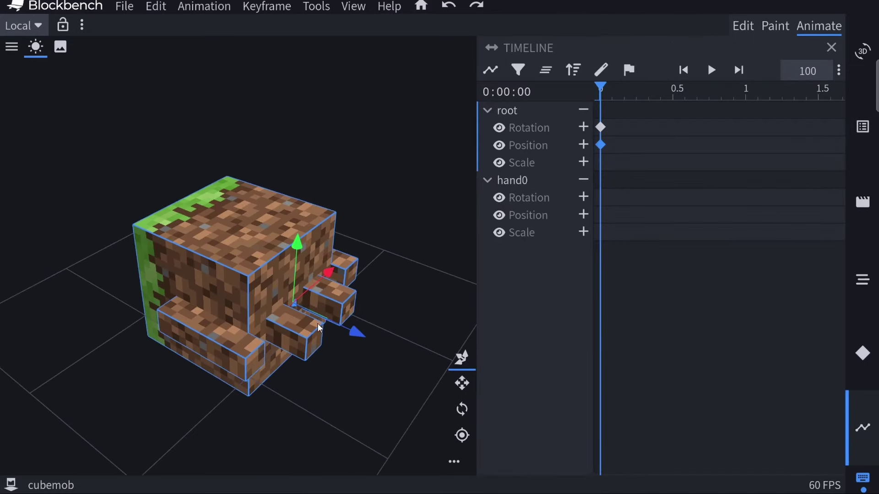
click(259, 357)
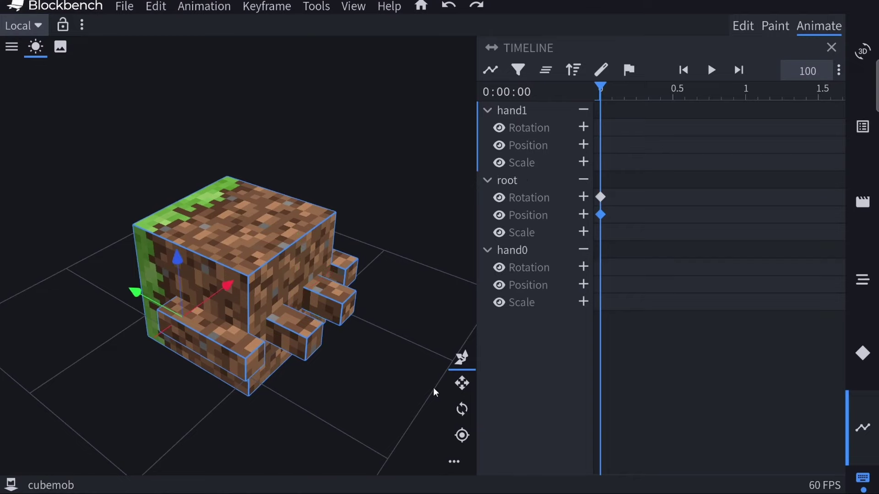
key(r)
drag(165, 250, 151, 320)
drag(600, 86, 673, 86)
click(743, 90)
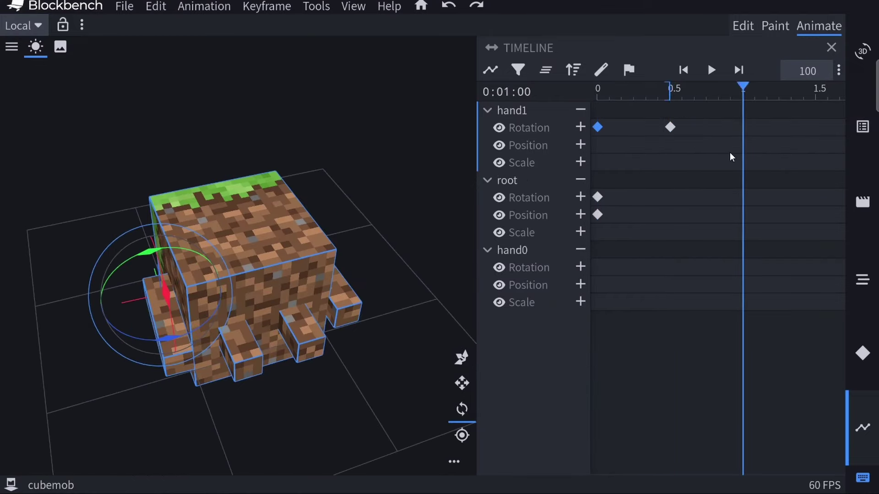
drag(151, 256, 138, 311)
Keyframe hand0's rotation at 0 s, 0.5 s and 1 s to mirror hand1's swimming stroke
click(597, 89)
click(323, 324)
drag(321, 220, 347, 256)
click(670, 89)
click(581, 266)
click(743, 90)
click(581, 267)
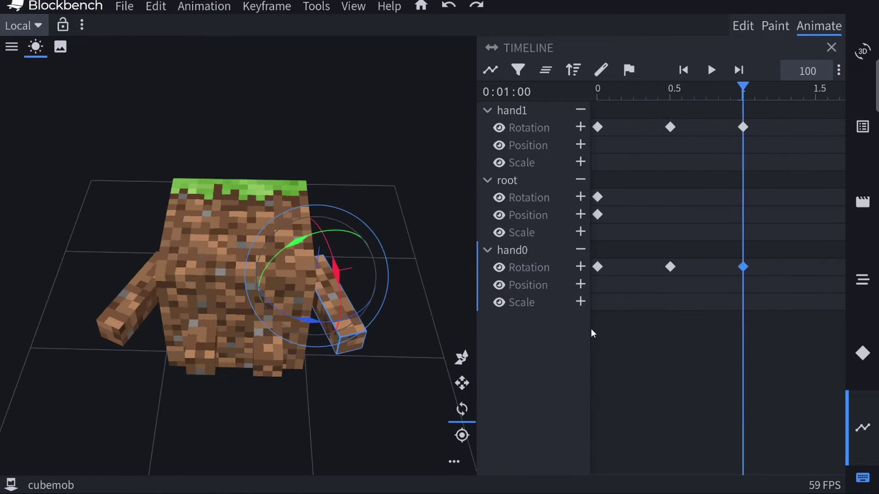
Keyframe the rotations of both legs at 0 s and pose the kick at 0.5 s in the swimming animation
click(597, 90)
click(255, 323)
click(580, 197)
click(286, 308)
click(580, 128)
drag(183, 389, 300, 388)
click(670, 89)
drag(339, 329, 278, 430)
Copy the leg's 0 s rotation keyframe to 1 s to close the kick cycle, and play the swimming animation
click(275, 330)
right_click(597, 198)
click(632, 253)
click(743, 89)
key(ctrl+v)
key(space)
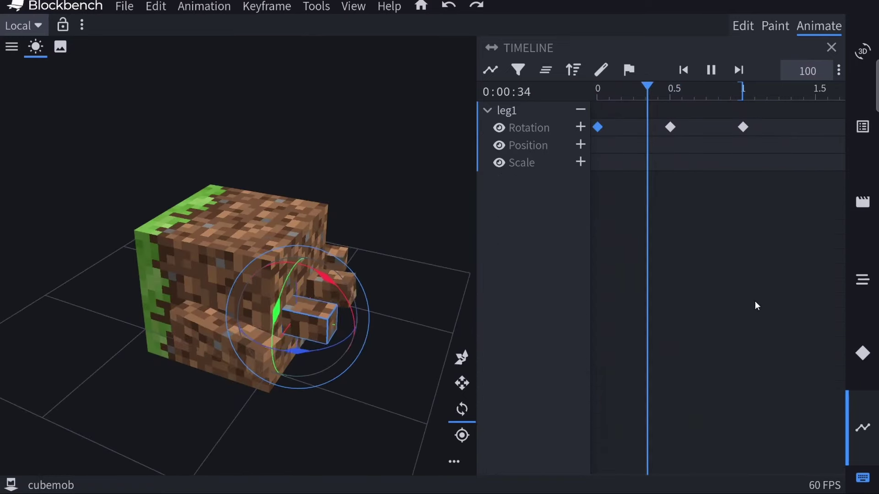
Preview the walk, idle, attack and swimming animations in turn, viewing the model from different angles
click(860, 204)
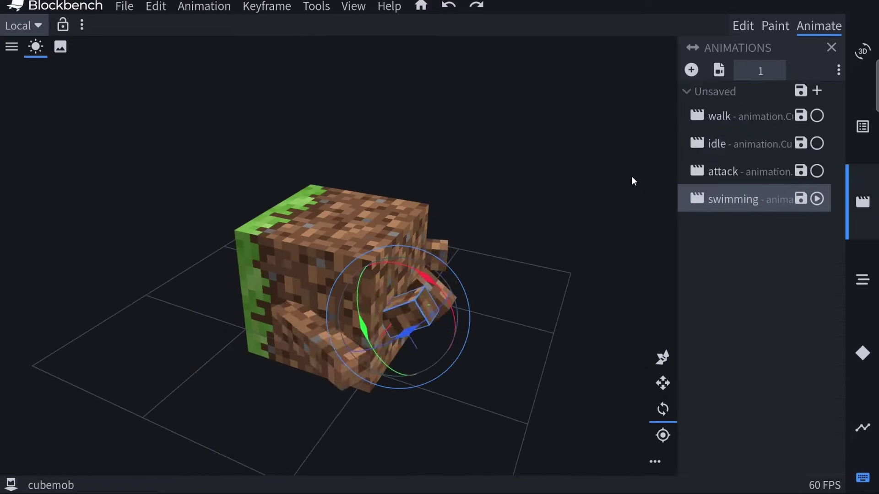
click(737, 114)
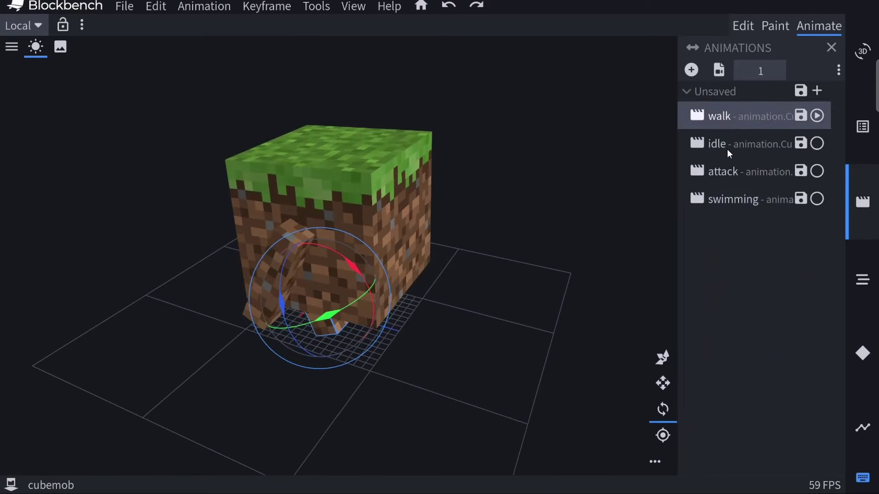
click(728, 147)
drag(457, 372, 597, 369)
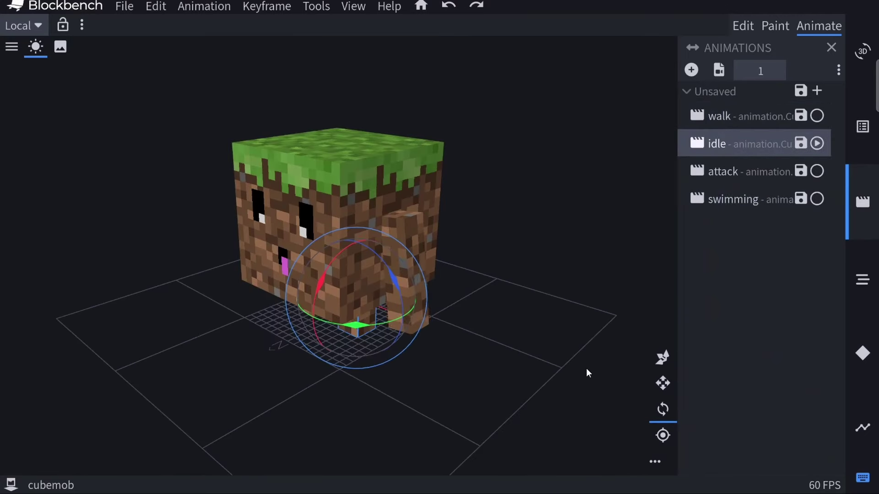
click(729, 171)
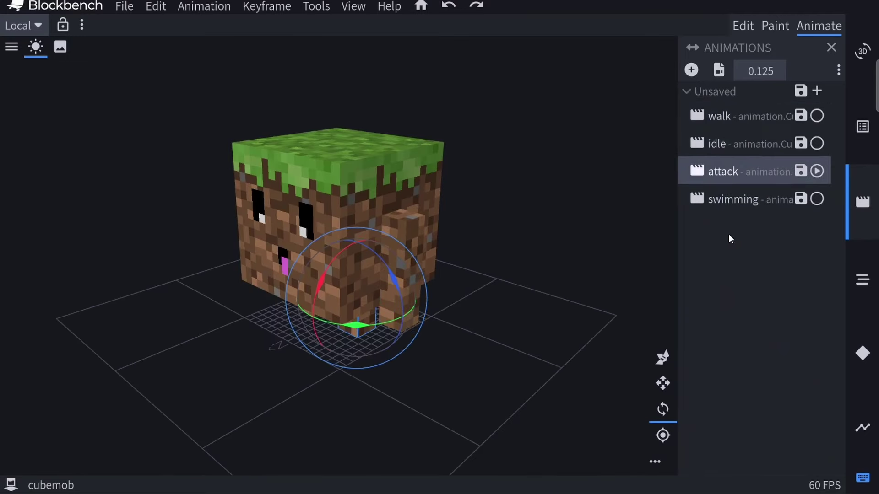
click(730, 201)
drag(498, 372, 429, 428)
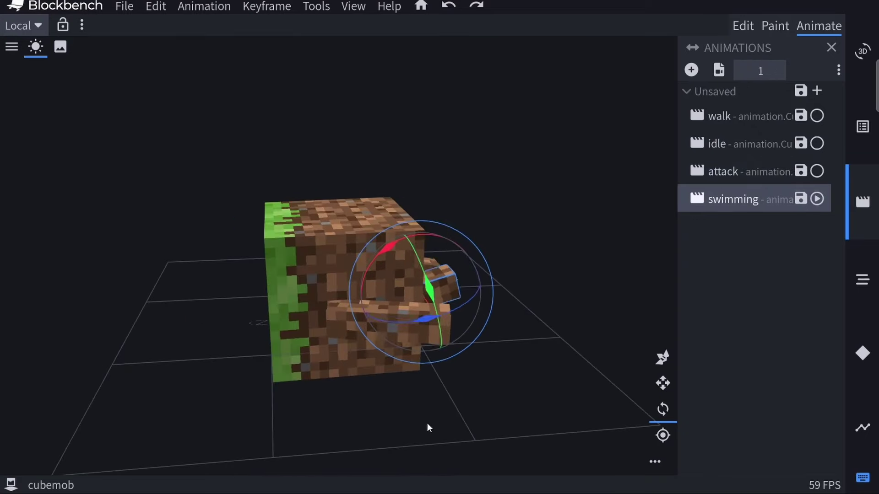
drag(559, 408, 658, 235)
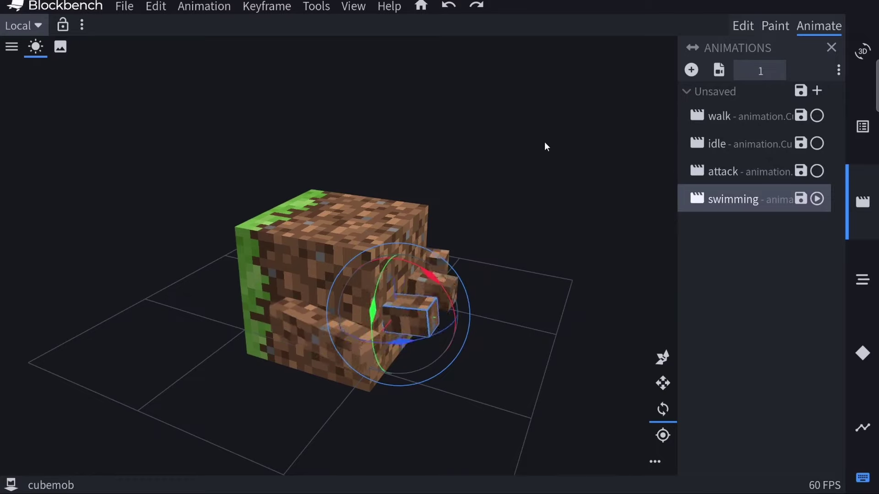
Save all animations of the cubemob model
click(125, 6)
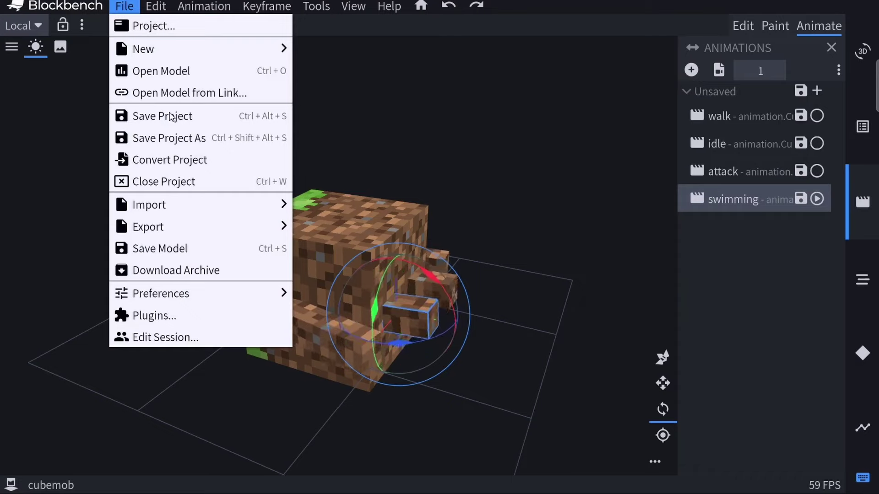
click(416, 195)
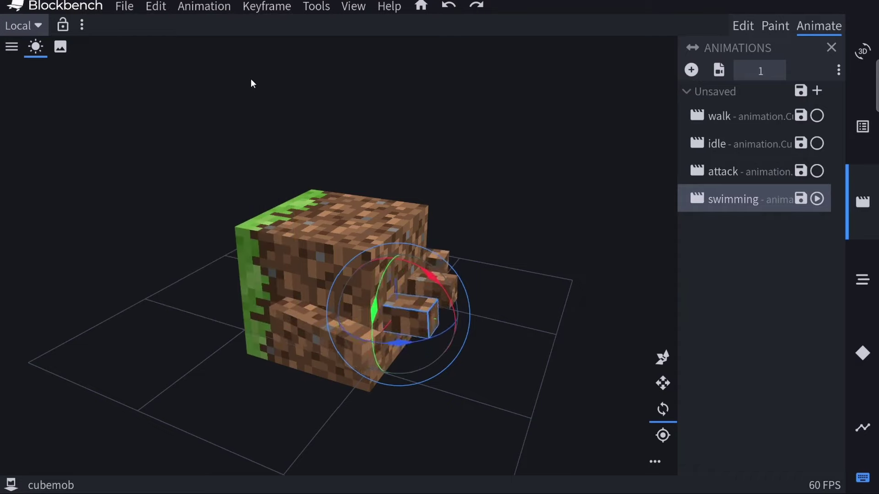
click(195, 11)
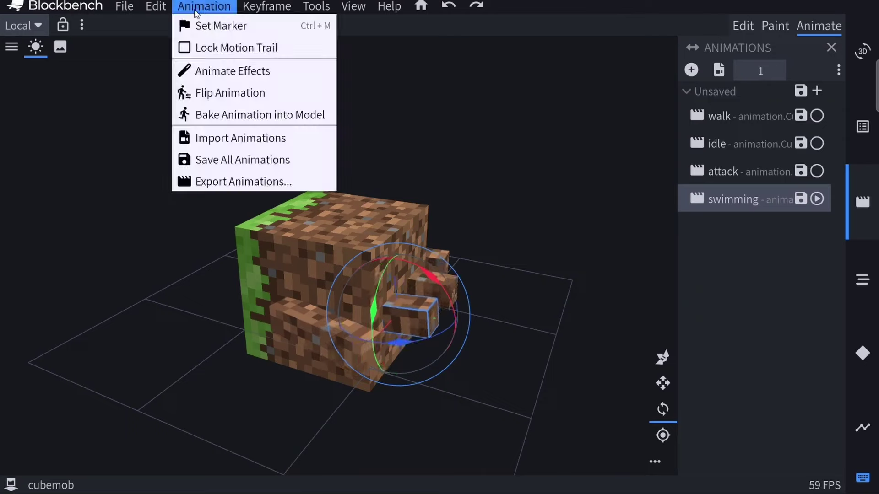
click(208, 162)
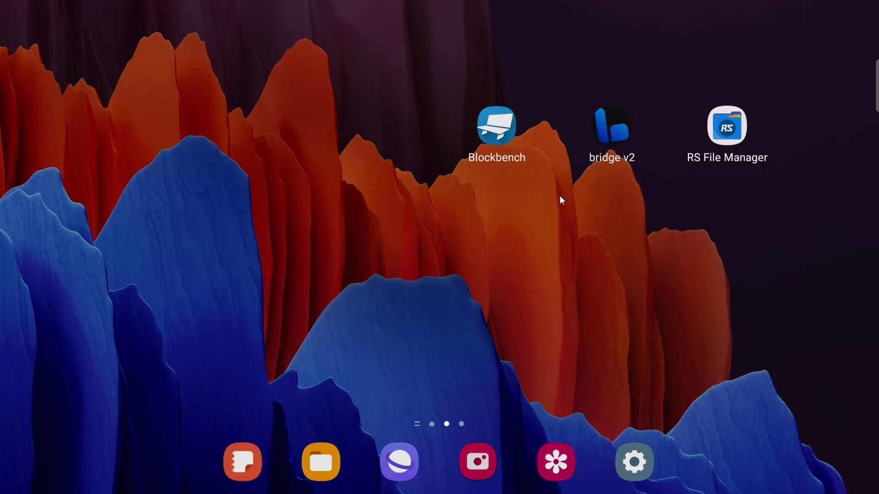
Switch to bridge v2 and turn off bridge. Predictions in the editor settings
click(608, 137)
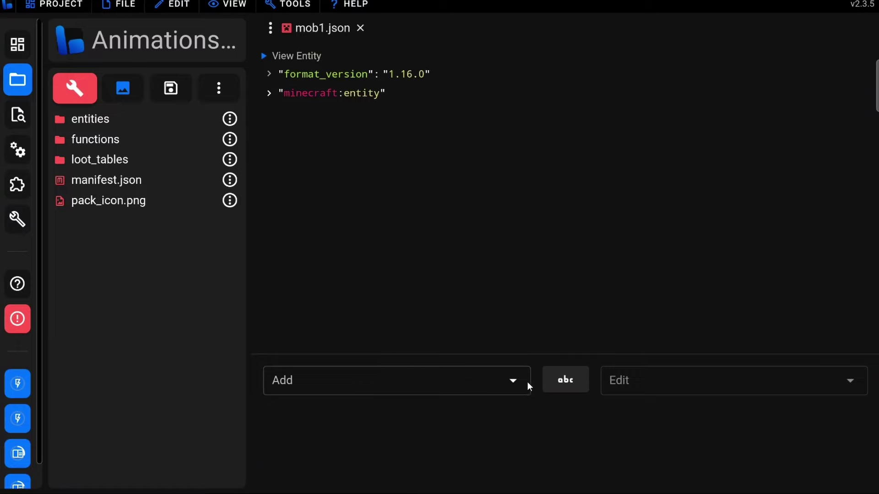
click(48, 3)
click(89, 187)
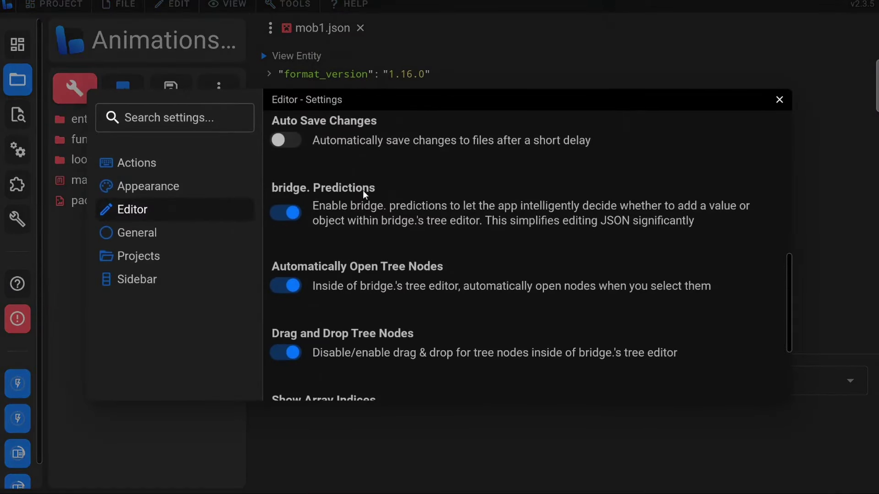
click(287, 215)
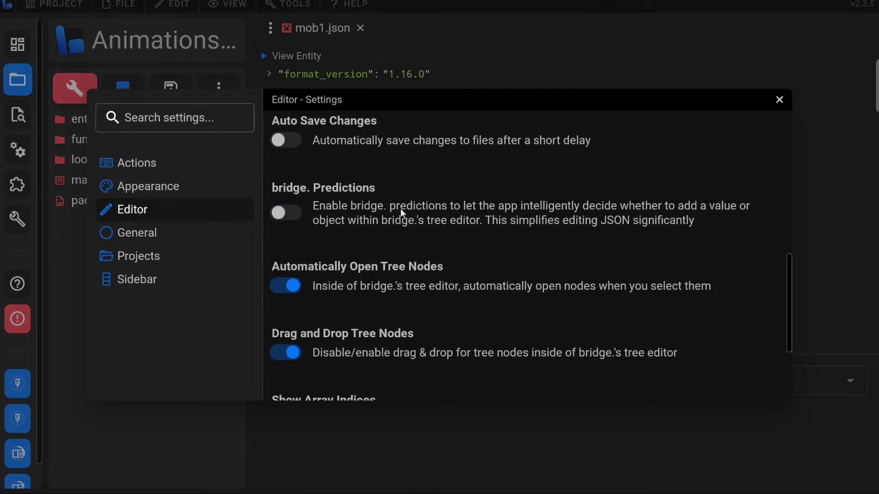
click(780, 100)
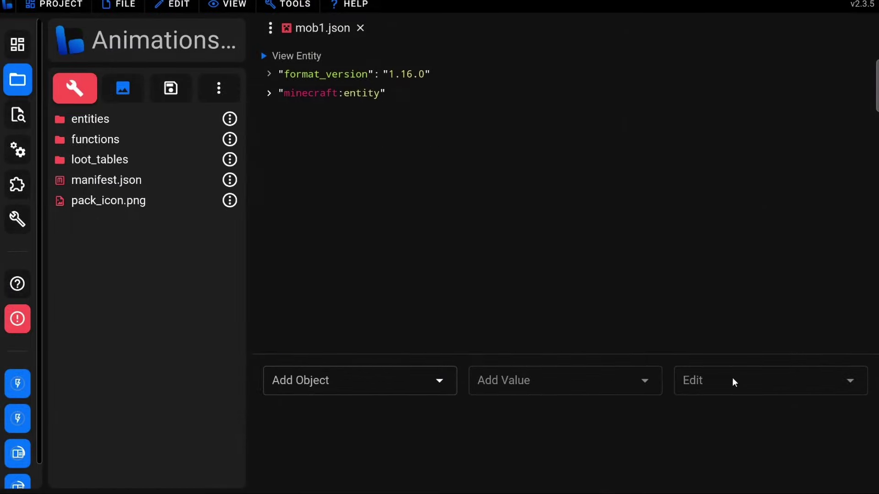
Close mob1.json, check the behavior pack's entities folder and show the resource pack files
key(ctrl+w)
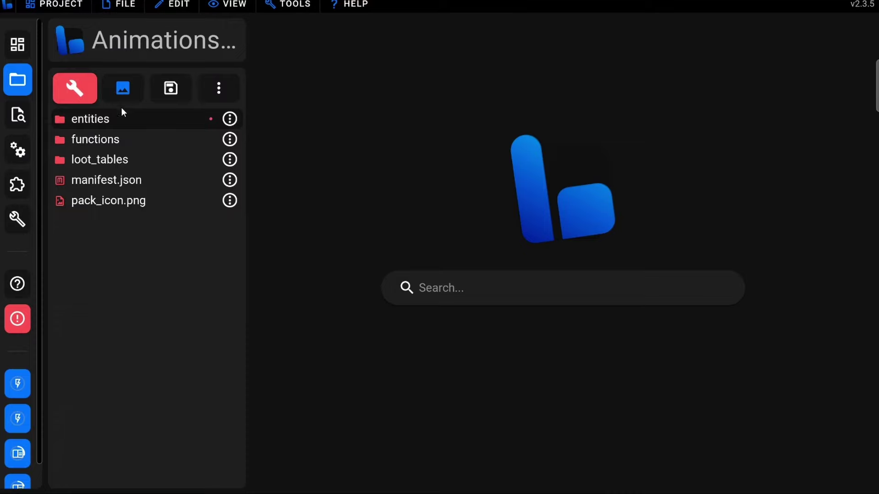
click(79, 118)
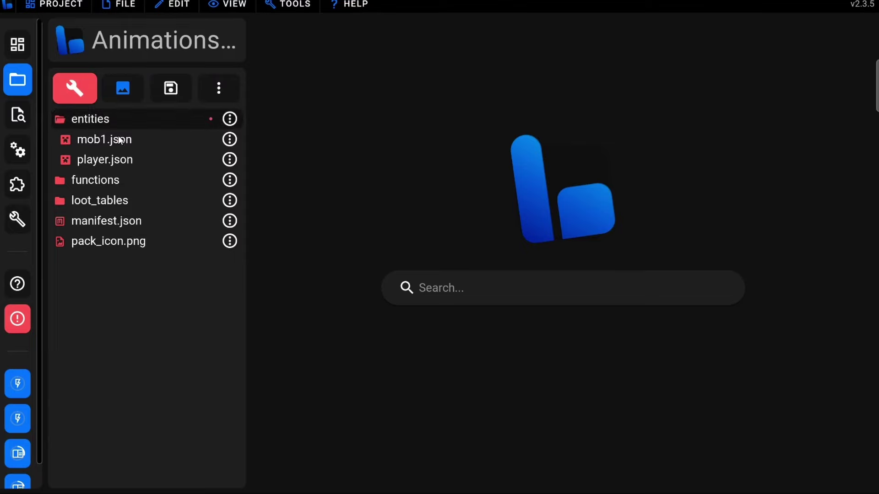
click(98, 119)
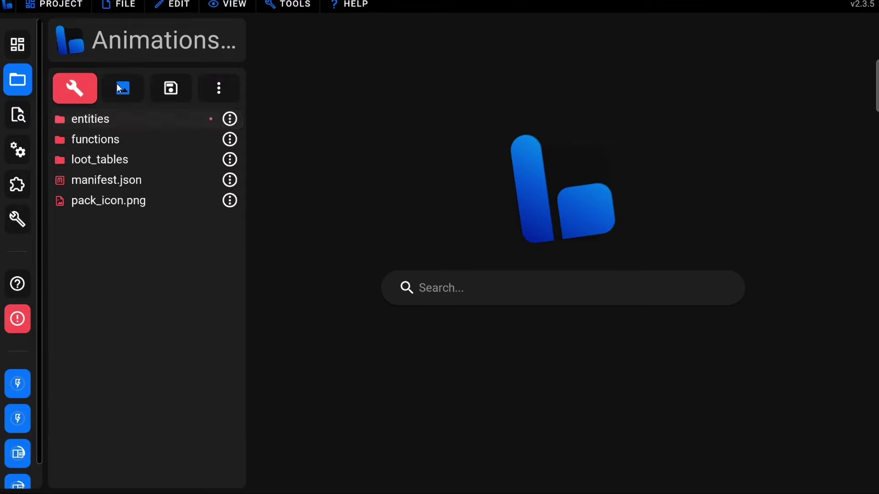
click(120, 91)
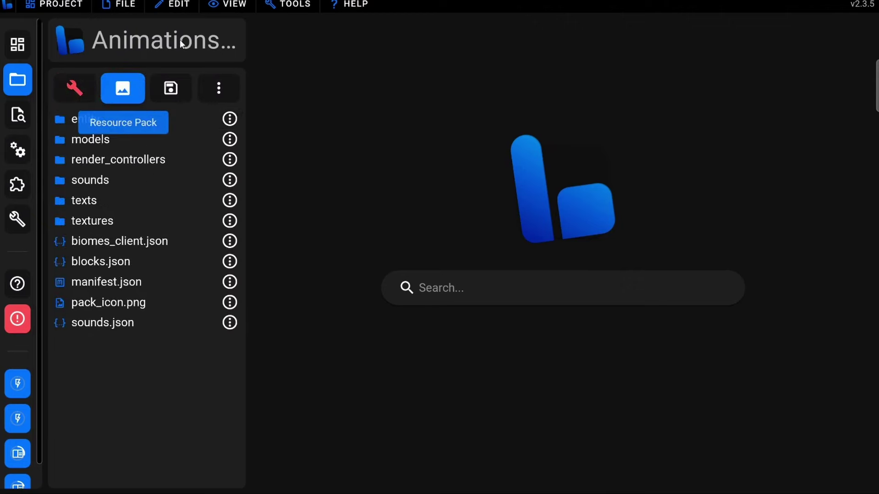
Start bringing a file into the project from the file commands
click(127, 5)
click(160, 75)
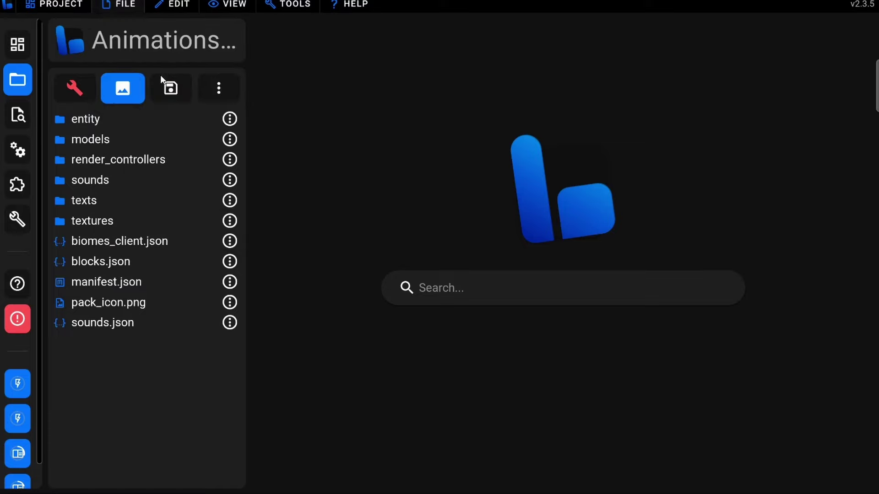